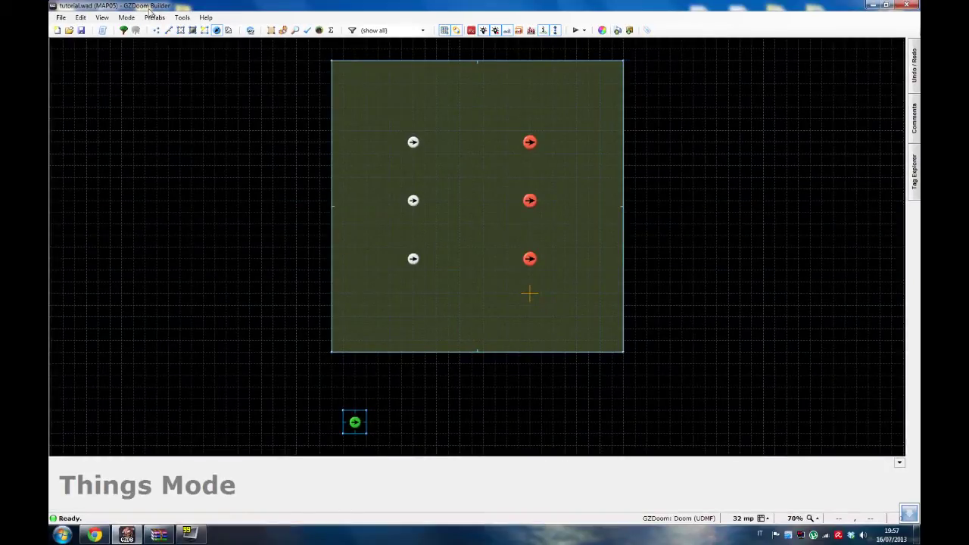
# Step: Check the map editor's version information
pyautogui.click(205, 16)
pyautogui.click(227, 61)
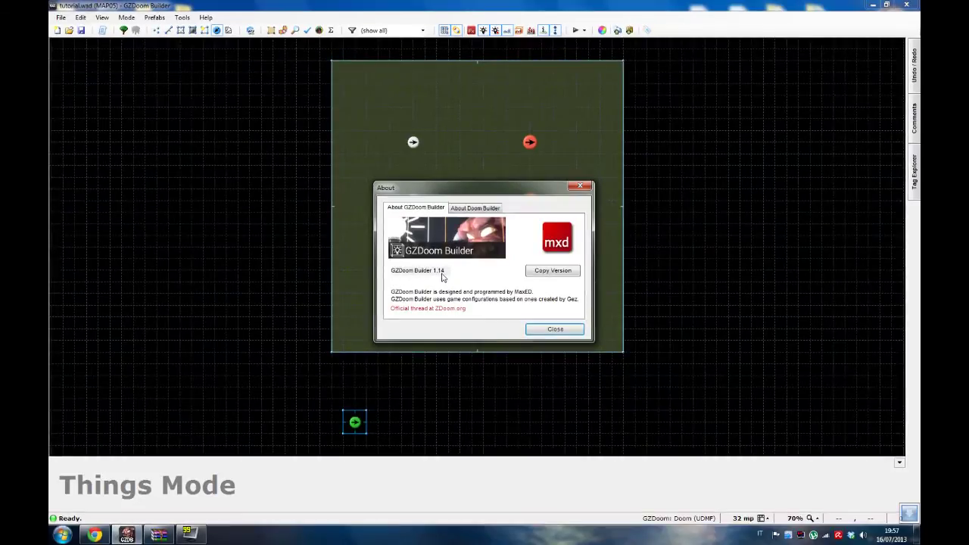
pyautogui.click(554, 329)
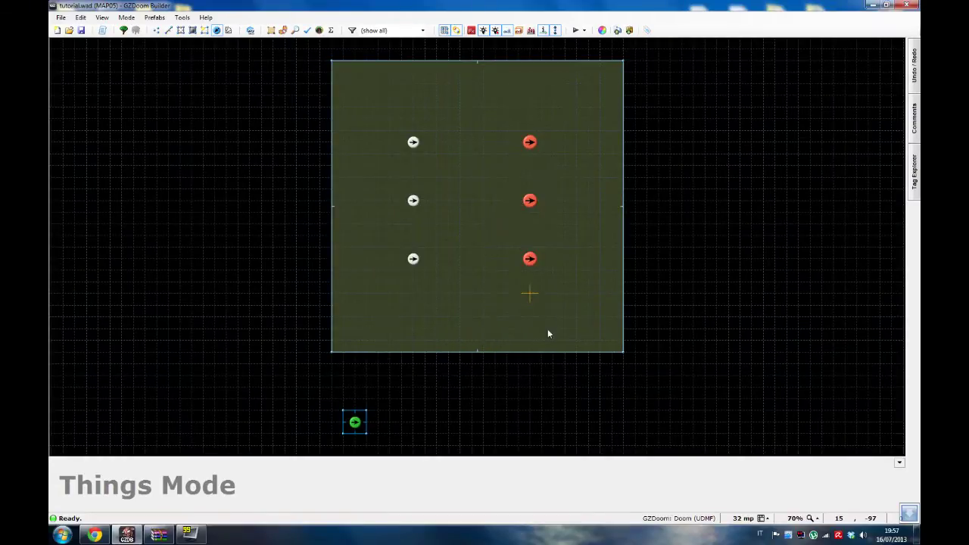
# Step: Examine the room's marines and monsters in the 3D view and the separate player start sector on the 2D map
pyautogui.press('w')
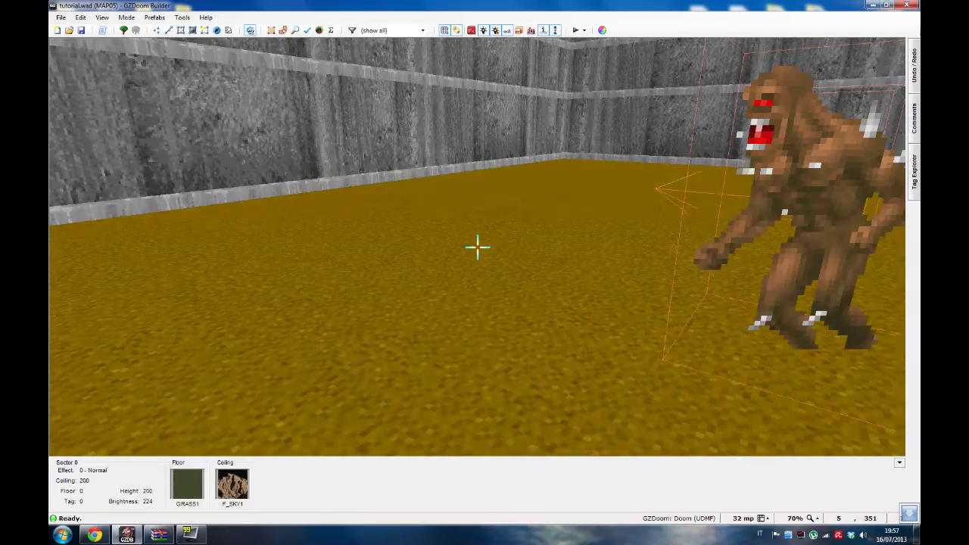
pyautogui.press('w')
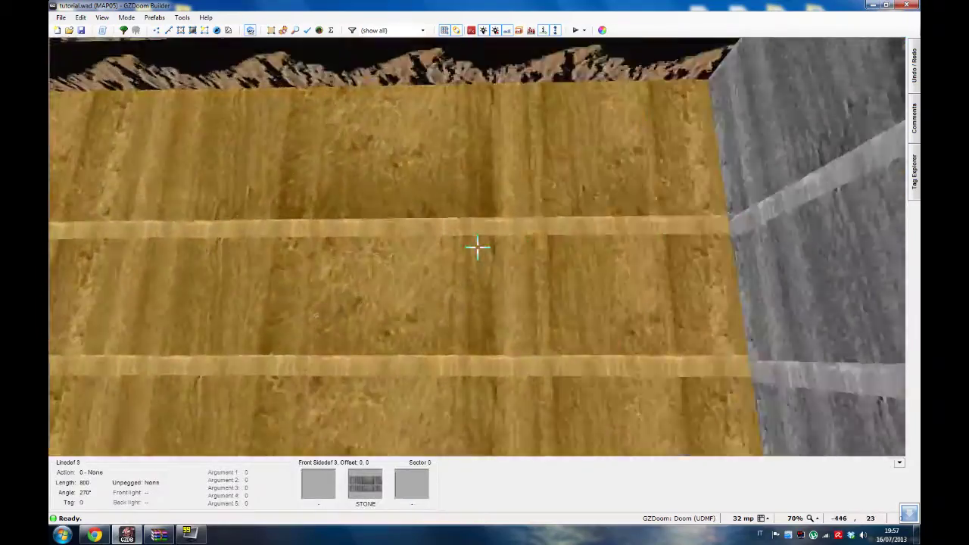
pyautogui.press('w')
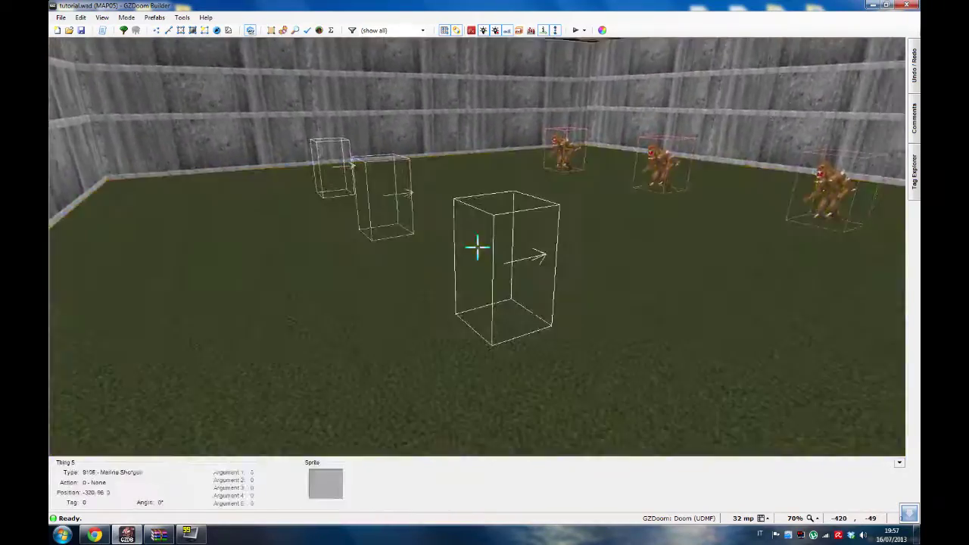
pyautogui.press('s')
pyautogui.press('w')
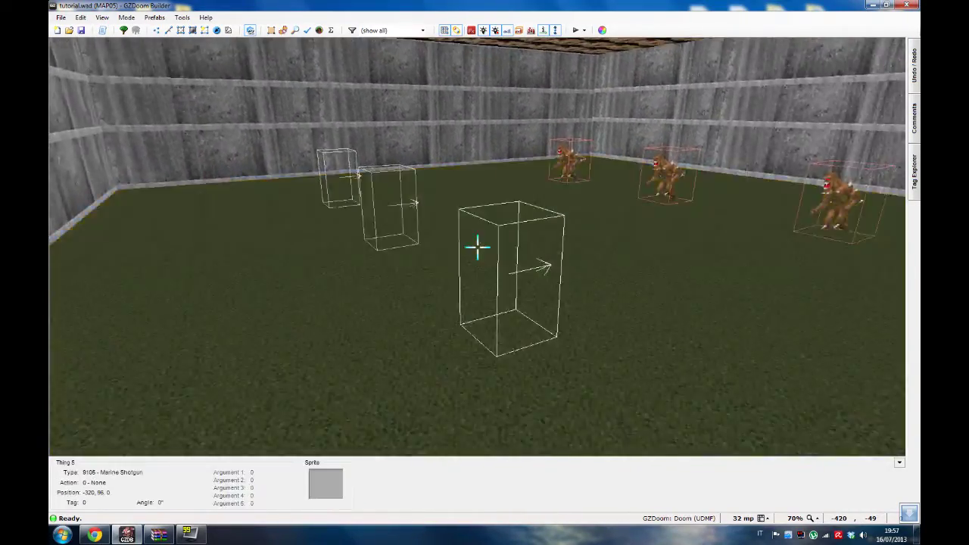
pyautogui.press('s')
pyautogui.press('q')
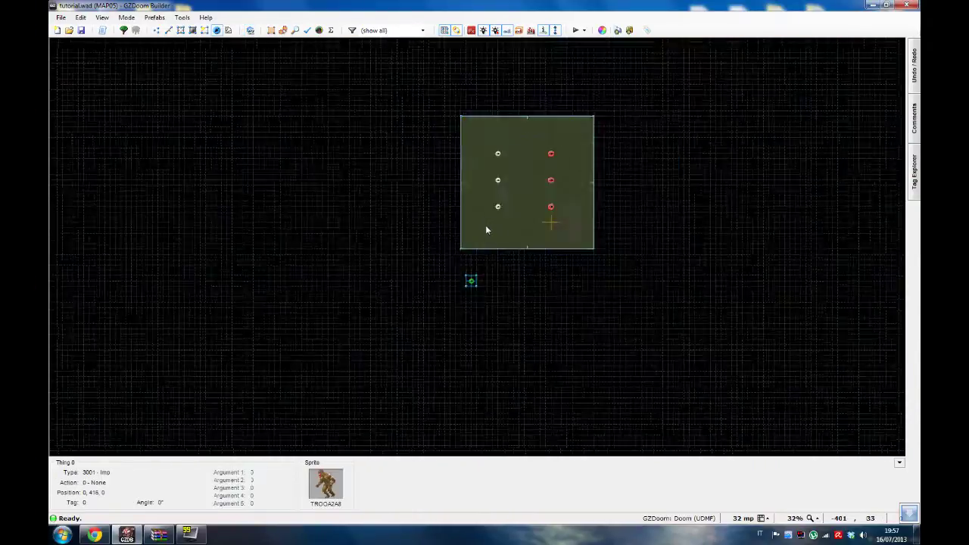
pyautogui.scroll(2, 470, 265)
pyautogui.press('t')
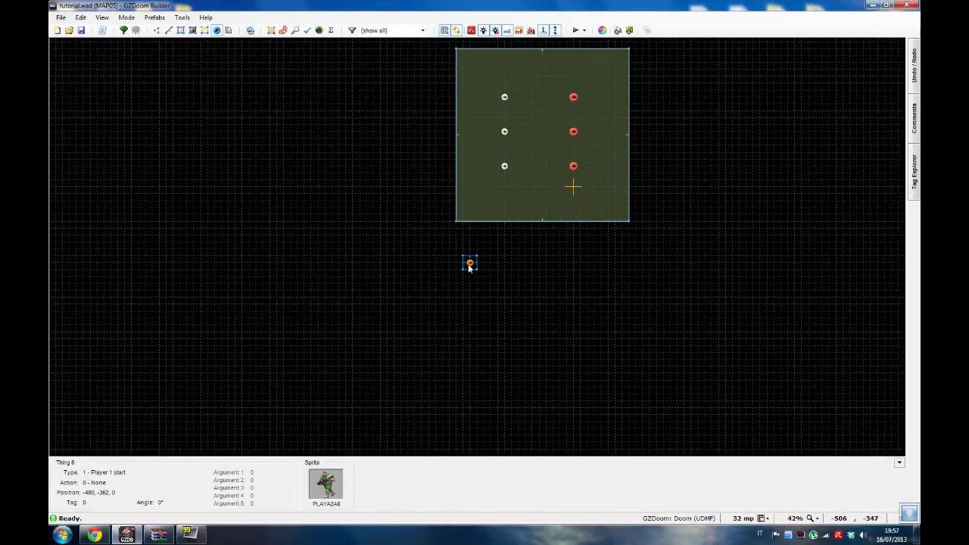
pyautogui.click(469, 267)
pyautogui.scroll(1, 446, 216)
pyautogui.scroll(1, 512, 291)
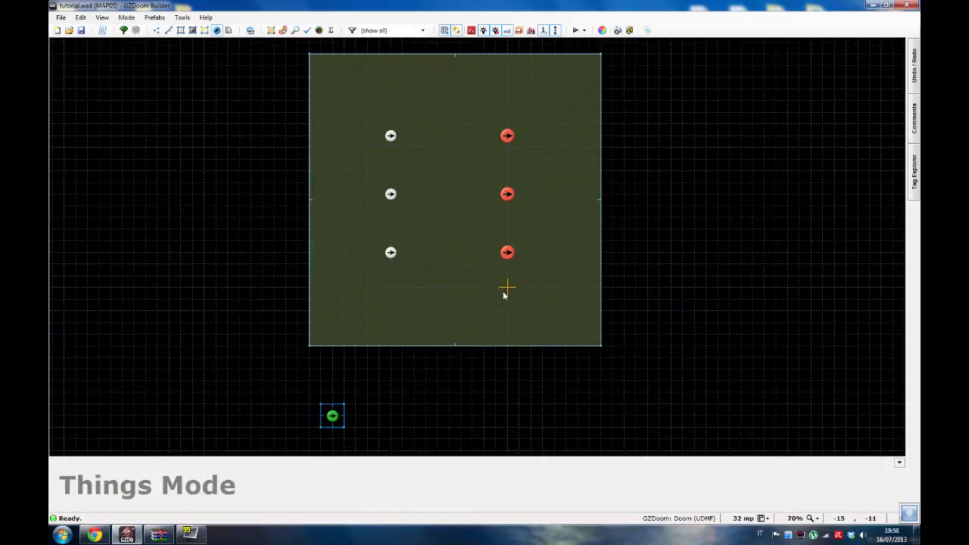
# Step: Insert a new thing at the map origin with the Camera type from Cameras and Interpolation
pyautogui.rightClick(508, 289)
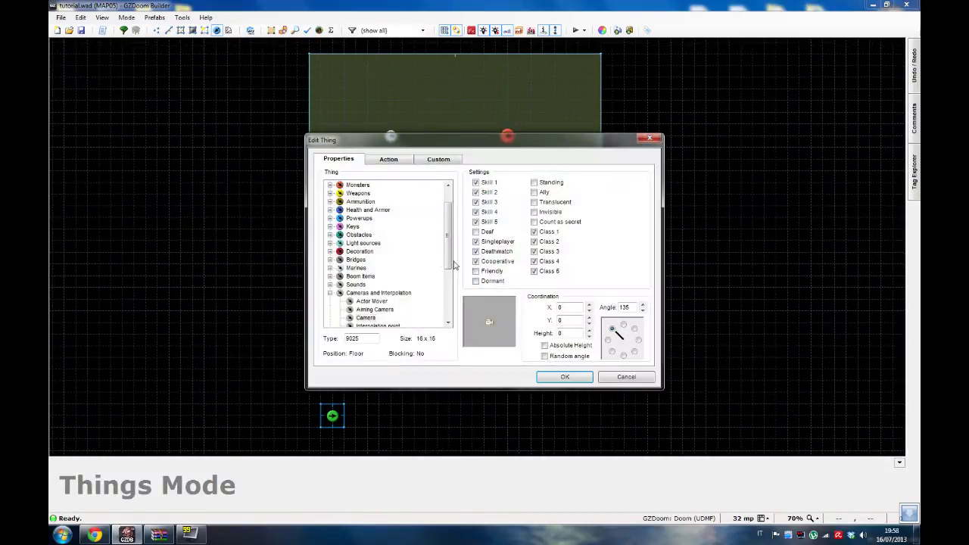
pyautogui.doubleClick(339, 294)
pyautogui.scroll(1, 345, 254)
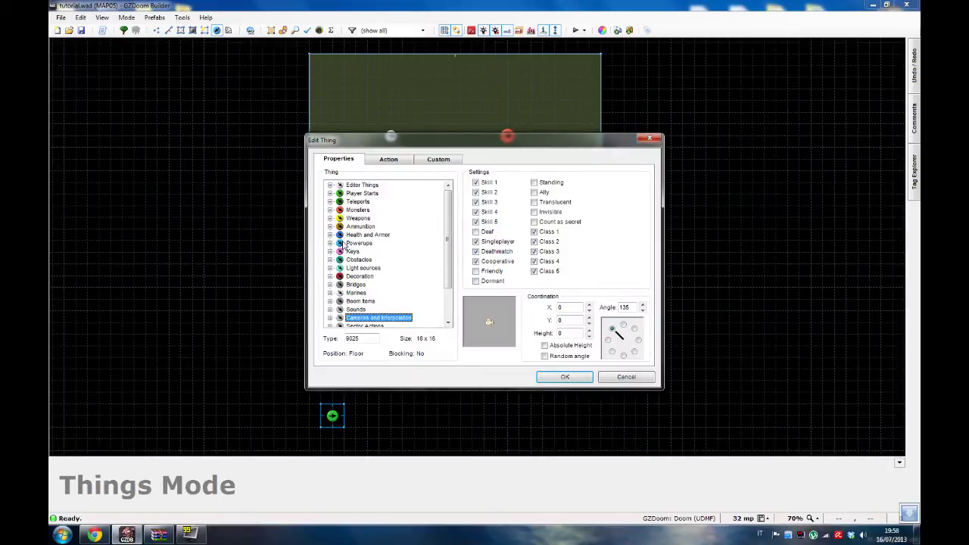
pyautogui.click(332, 319)
pyautogui.click(369, 261)
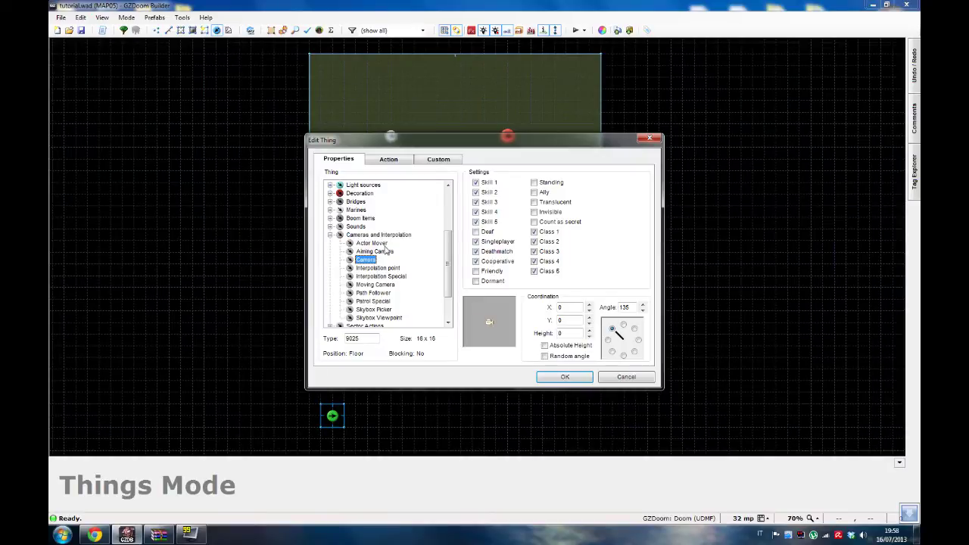
# Step: Give the camera thing tag 1 and a pitch of 20
pyautogui.click(390, 163)
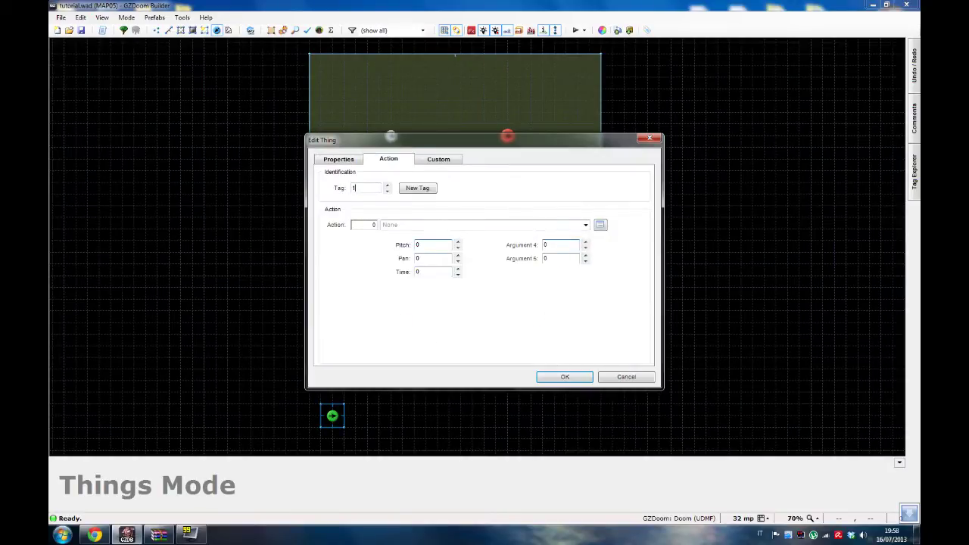
pyautogui.click(387, 186)
pyautogui.click(387, 191)
pyautogui.click(416, 248)
pyautogui.click(564, 377)
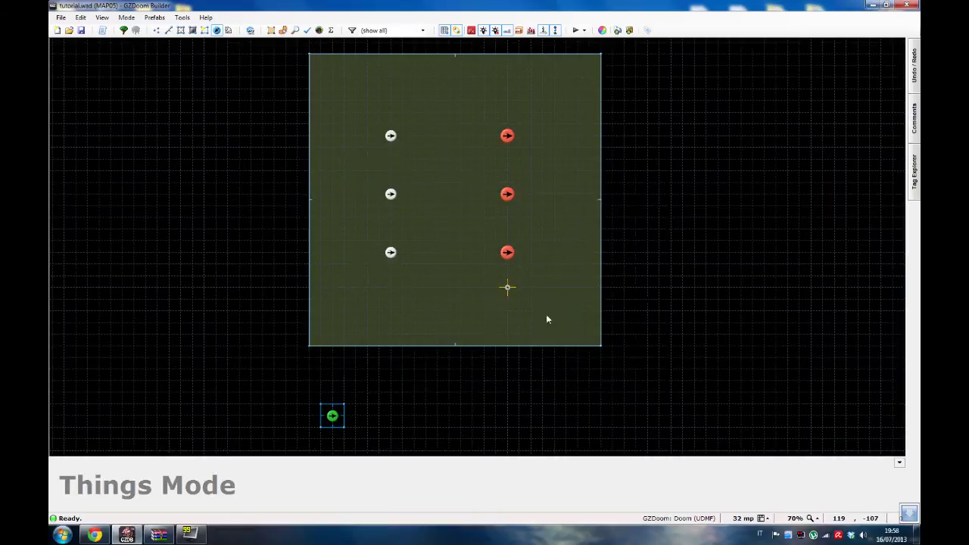
# Step: Move the camera thing one grid step east of the map origin, to position 32, 0
pyautogui.scroll(1, 506, 288)
pyautogui.scroll(2, 510, 292)
pyautogui.scroll(-1, 505, 288)
pyautogui.moveTo(505, 287); pyautogui.dragTo(524, 287)
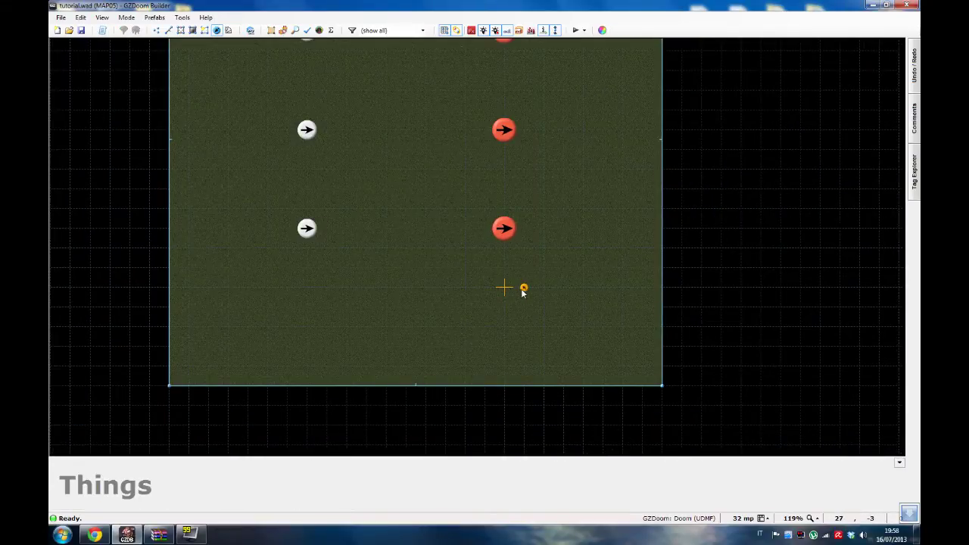
pyautogui.scroll(-2, 553, 329)
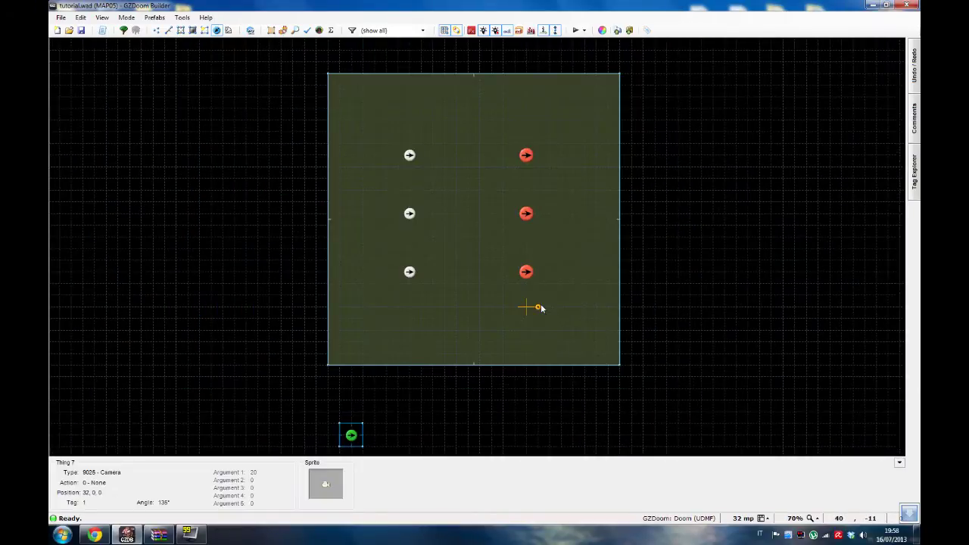
# Step: Raise the camera thing to a height of 96 in the 3D view and return to the 2D map
pyautogui.press('w')
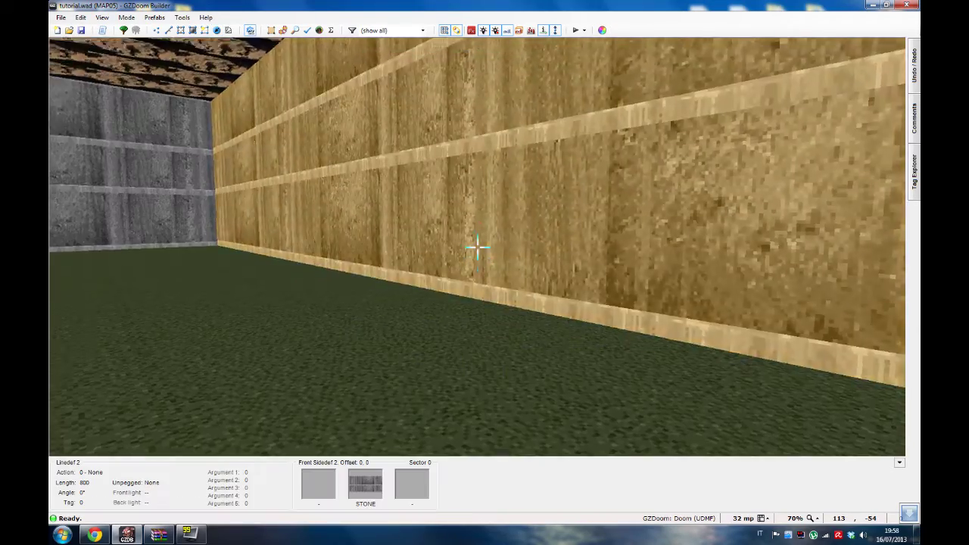
pyautogui.press('e')
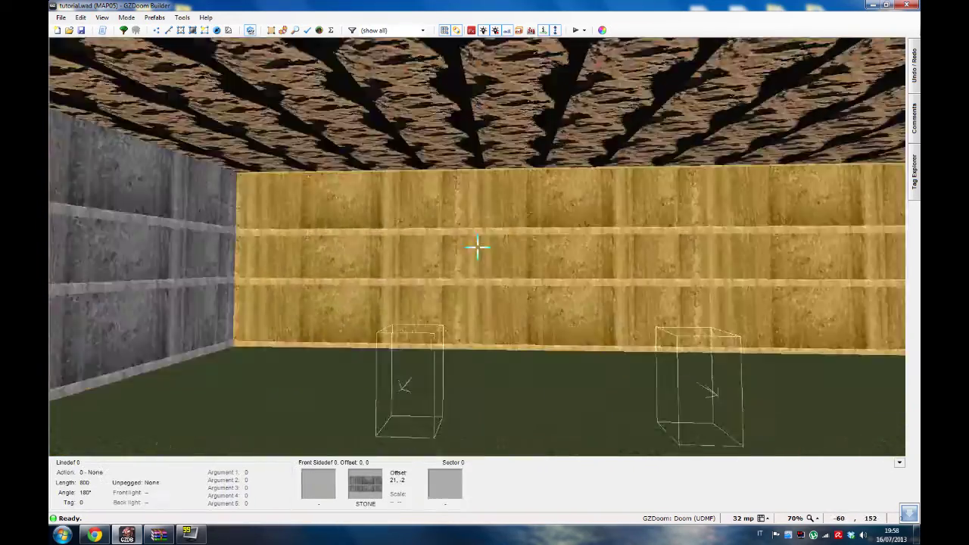
pyautogui.scroll(12, 478, 247)
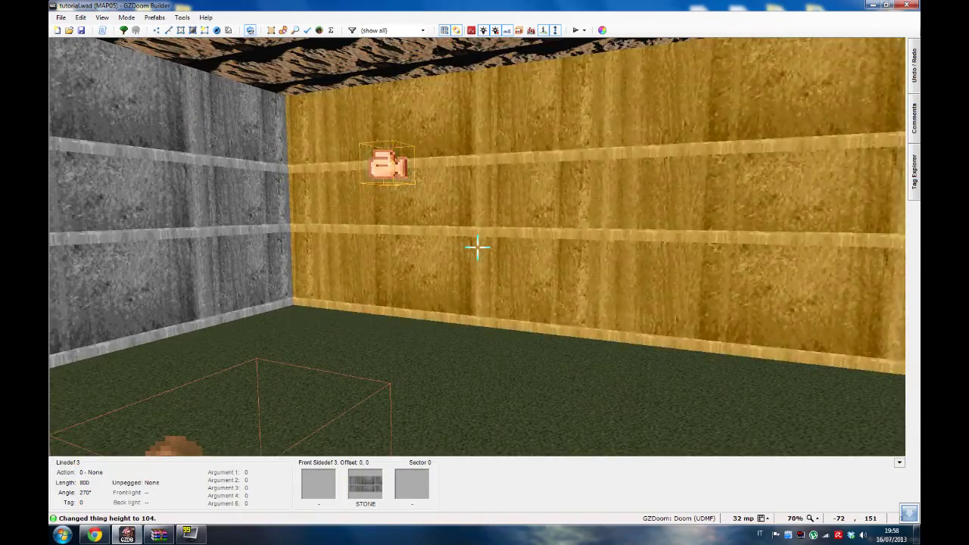
pyautogui.press('f')
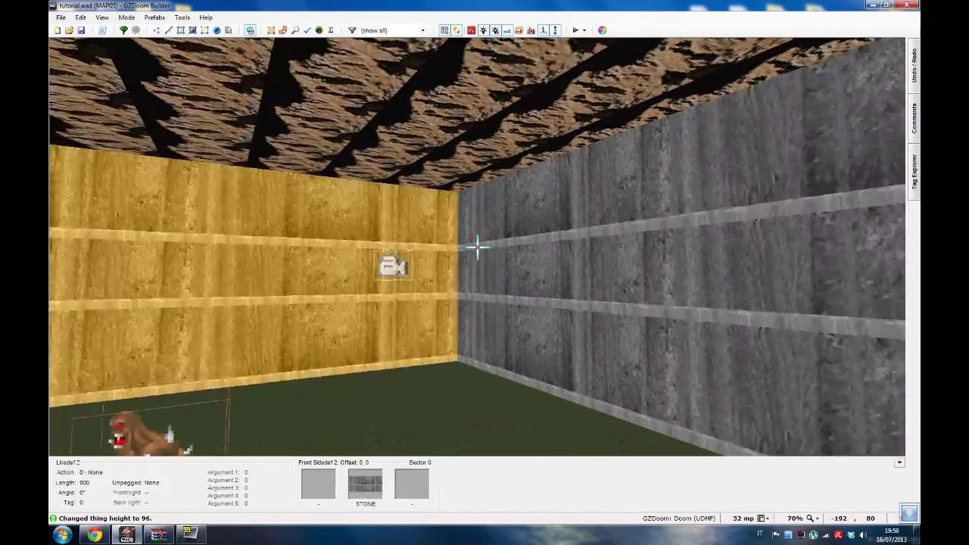
pyautogui.press('w')
pyautogui.scroll(2, 371, 111)
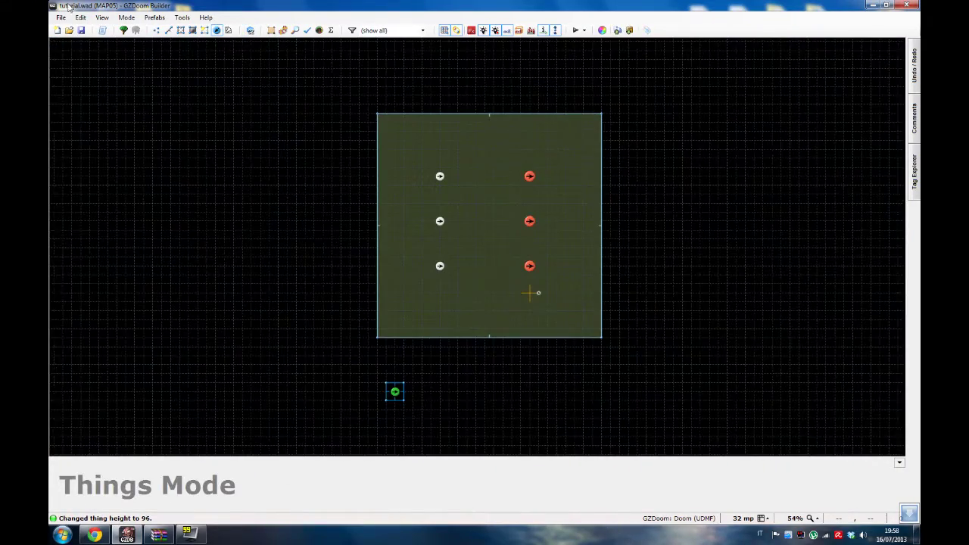
# Step: Write an open script 1 in the map's SCRIPTS lump, including "zcommon.acs" and calling ChangeCamera(1,0,0) and Thing_Activate(1)
pyautogui.click(103, 31)
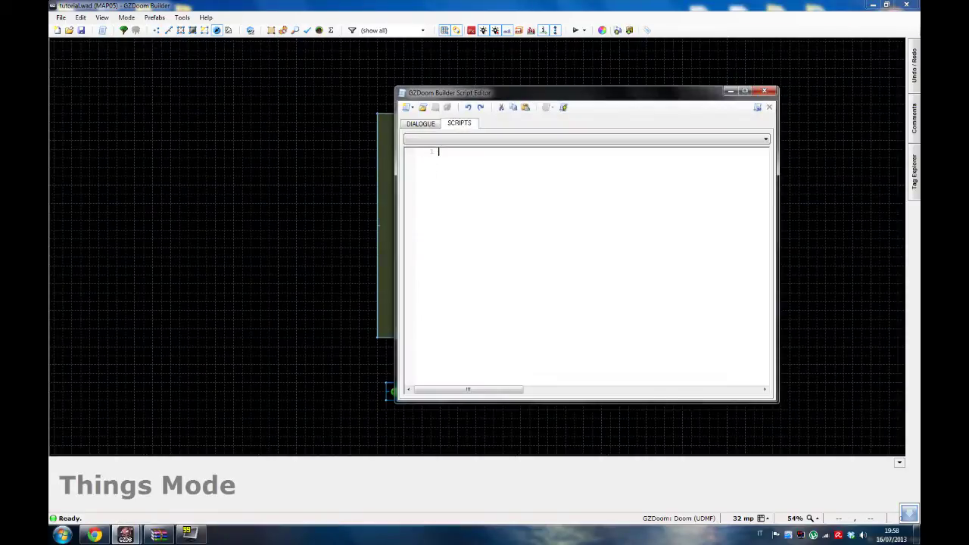
pyautogui.write('#include "zcommon.acs"  script 1 open { ChangeCamera(1,0,0); Thing_Activate(1); }')
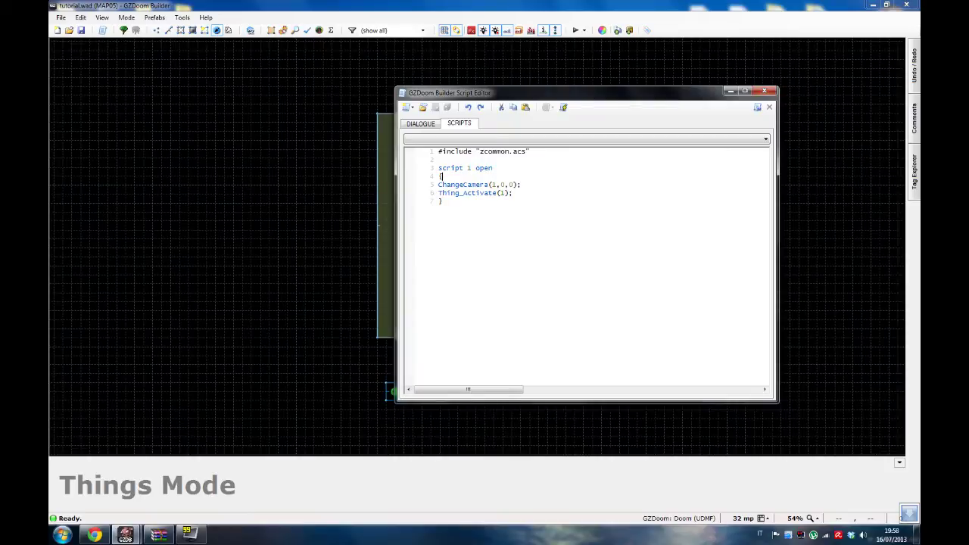
# Step: Add the line SetPlayerProperty(0,PROP_TOTALLYFROZEN,1); above the ChangeCamera call in script 1
pyautogui.press('Return')
pyautogui.write('SetPl')
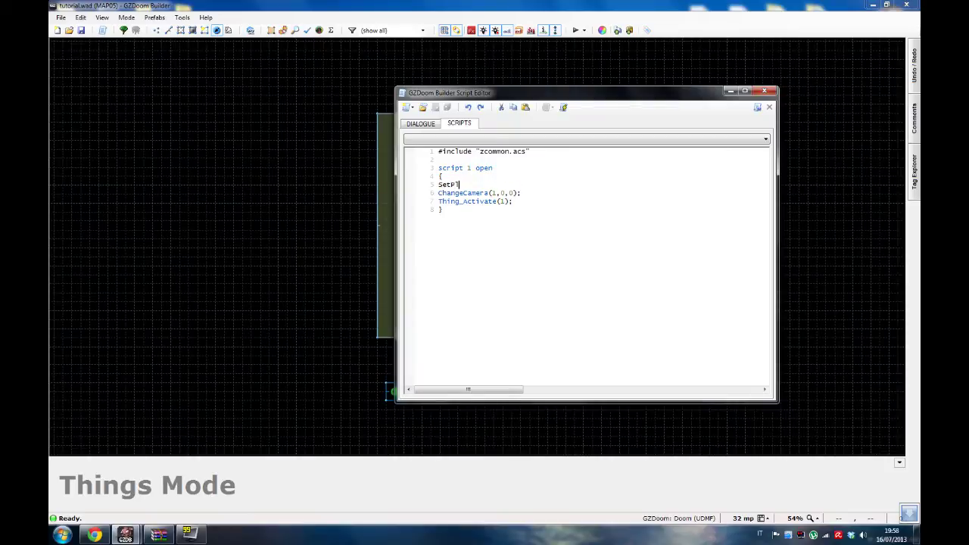
pyautogui.write('ayerProperty(')
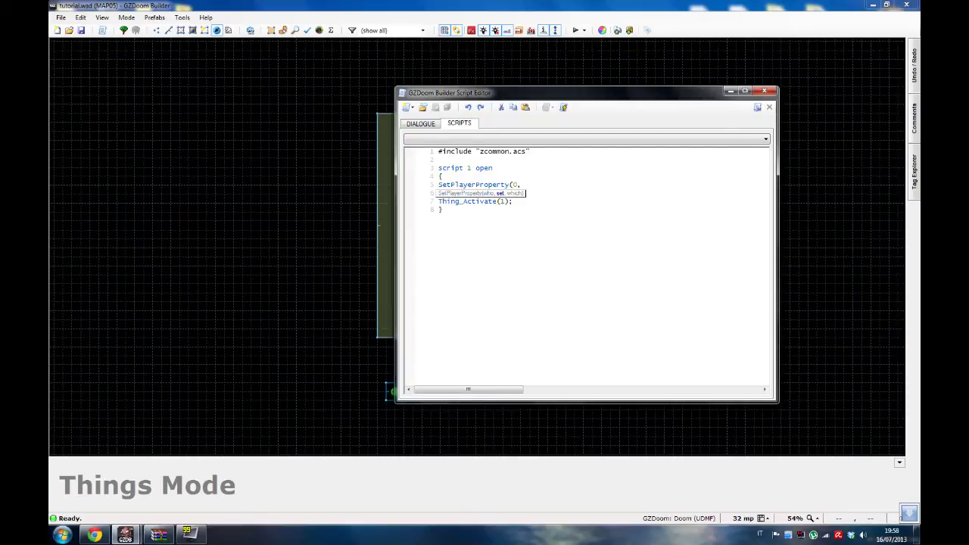
pyautogui.write('0,')
pyautogui.write('PROP_TOTALLYFROZEN')
pyautogui.write(',1)')
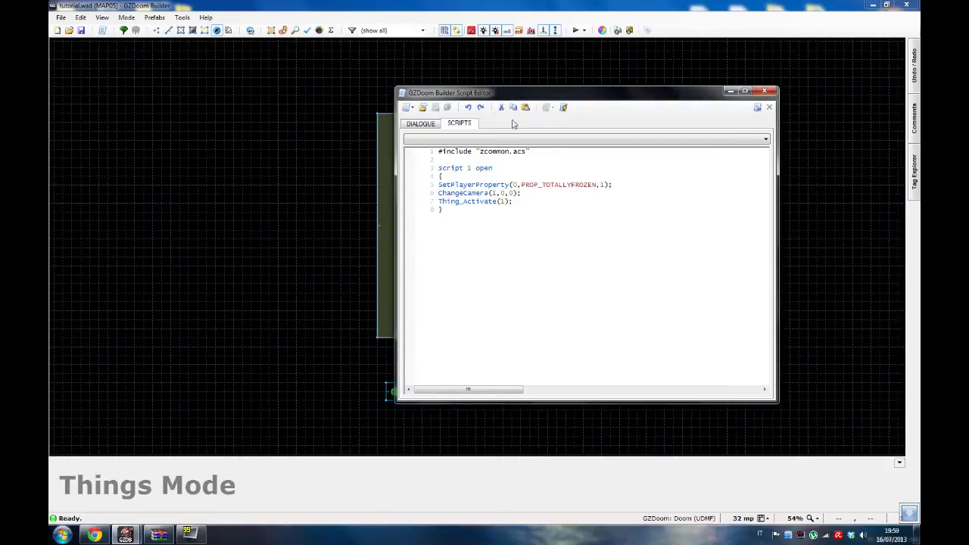
# Step: Compile the map script and close the script editor
pyautogui.click(564, 107)
pyautogui.click(468, 194)
pyautogui.doubleClick(483, 195)
pyautogui.click(481, 194)
pyautogui.moveTo(521, 194); pyautogui.dragTo(438, 203)
pyautogui.click(549, 219)
pyautogui.click(564, 109)
pyautogui.click(764, 91)
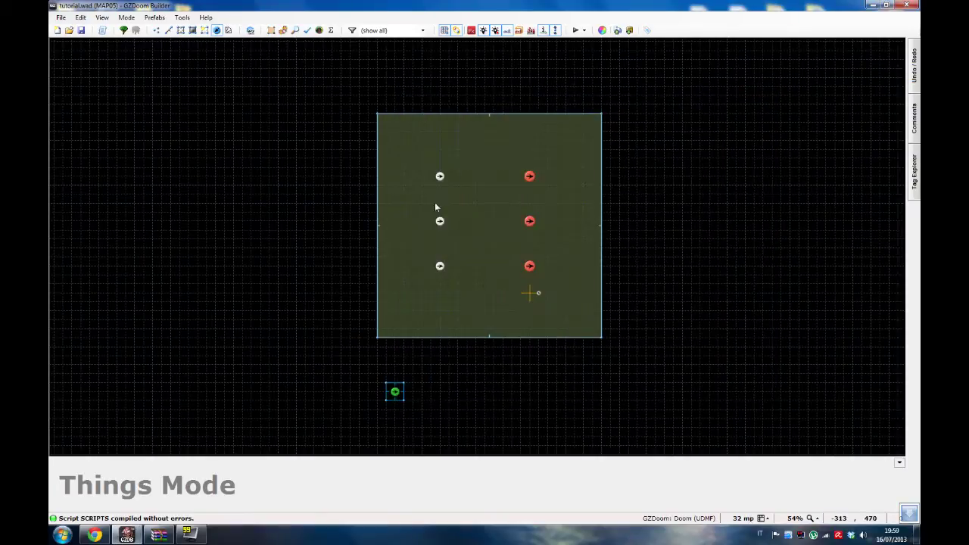
# Step: Run the map to test the camera script
pyautogui.click(182, 17)
pyautogui.click(210, 124)
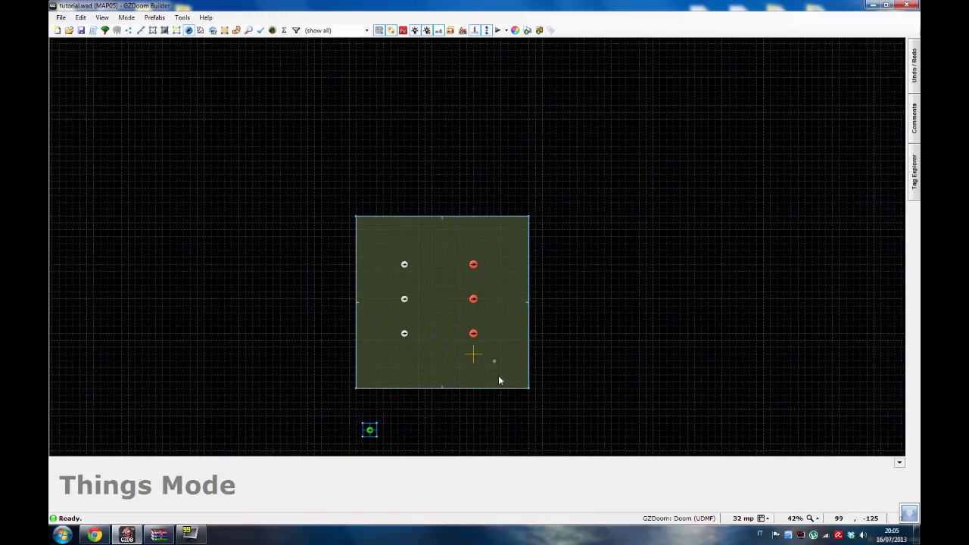
# Step: Change the type of the camera thing near the map origin to Moving Camera
pyautogui.scroll(-2, 491, 402)
pyautogui.scroll(2, 484, 408)
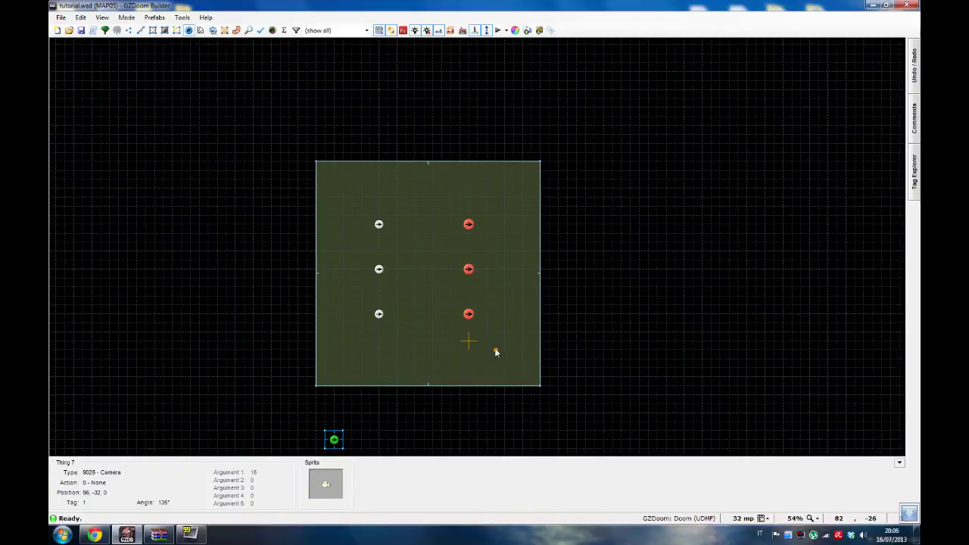
pyautogui.scroll(3, 496, 352)
pyautogui.scroll(-2, 507, 335)
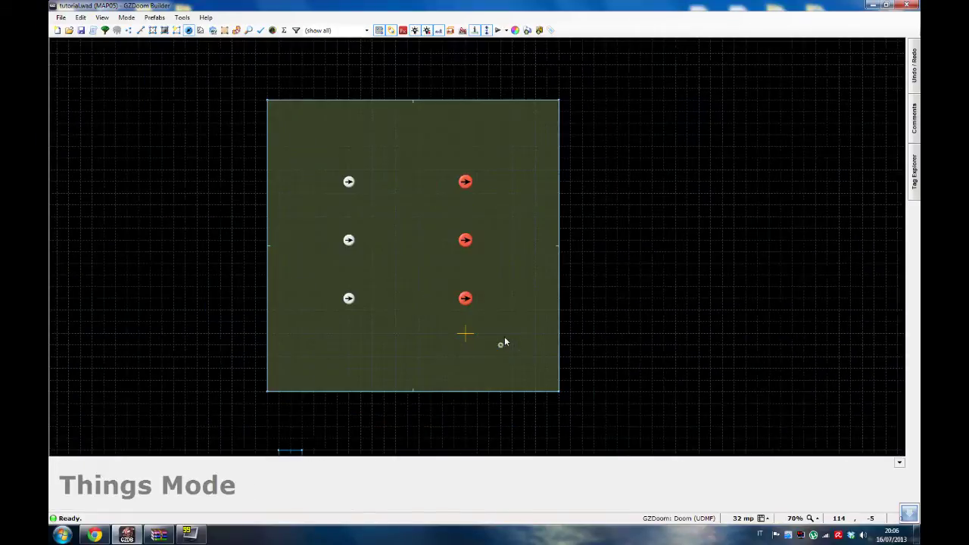
pyautogui.rightClick(504, 346)
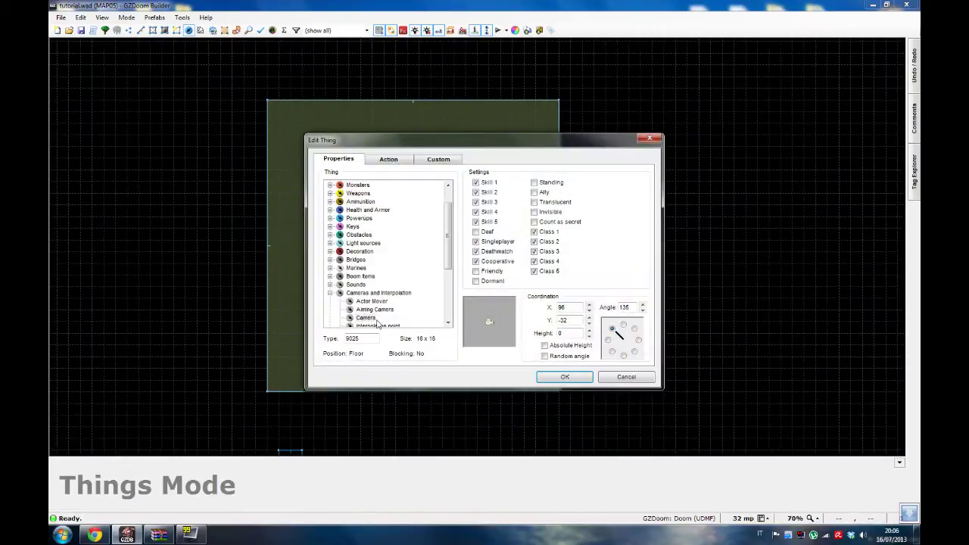
pyautogui.scroll(-1, 372, 324)
pyautogui.click(374, 295)
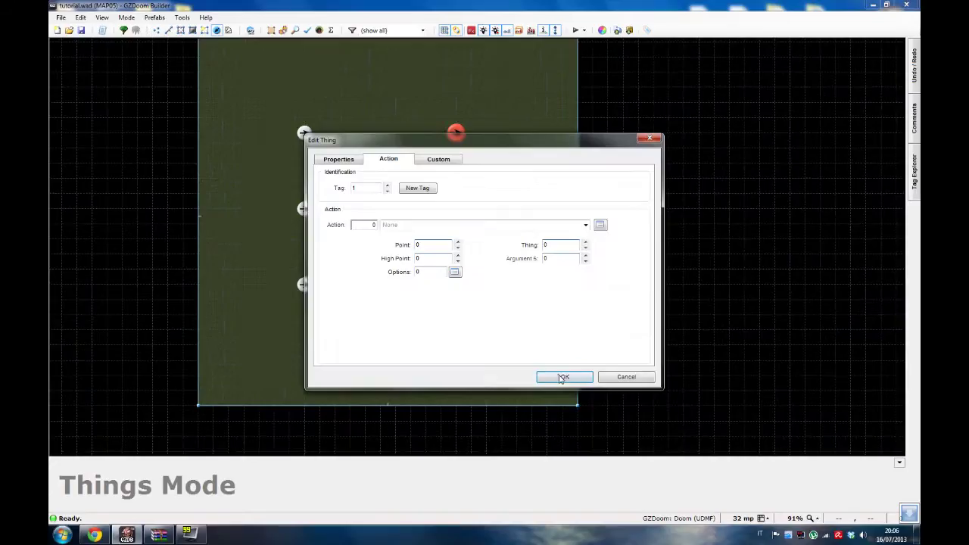
pyautogui.click(565, 376)
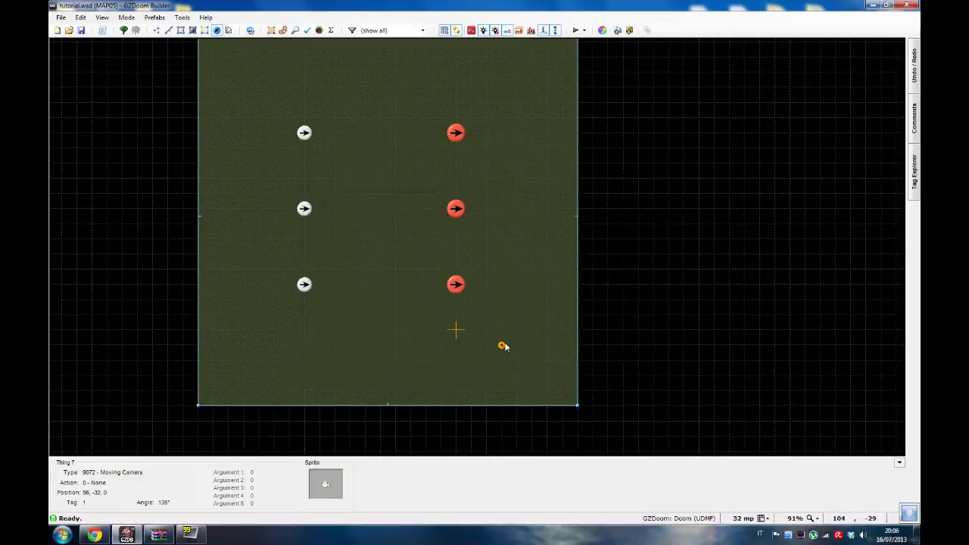
# Step: Move the moving camera to the middle of the room's south wall and turn it to face north
pyautogui.moveTo(393, 406)
pyautogui.mouseDown()
pyautogui.moveTo(384, 405)
pyautogui.moveTo(390, 392)
pyautogui.mouseUp()
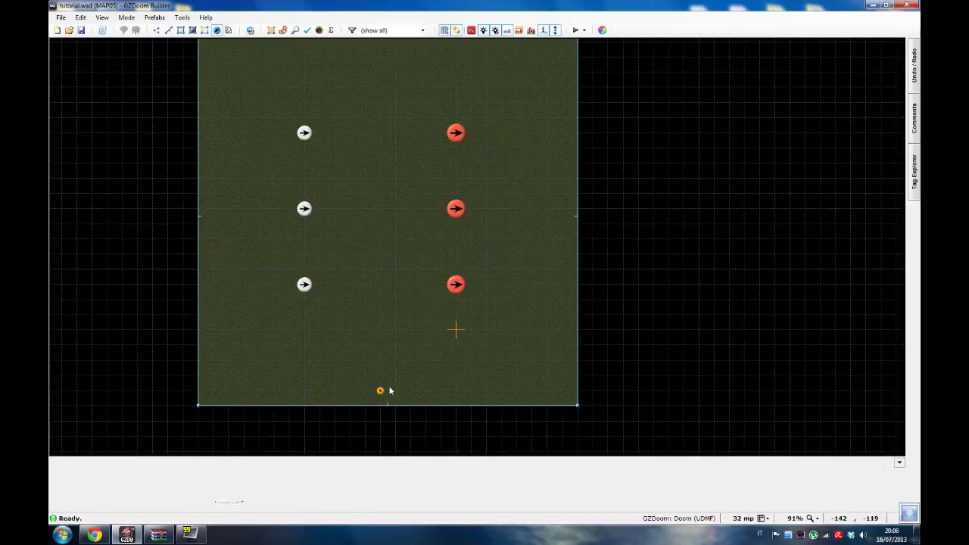
pyautogui.rightClick(389, 391)
pyautogui.click(565, 376)
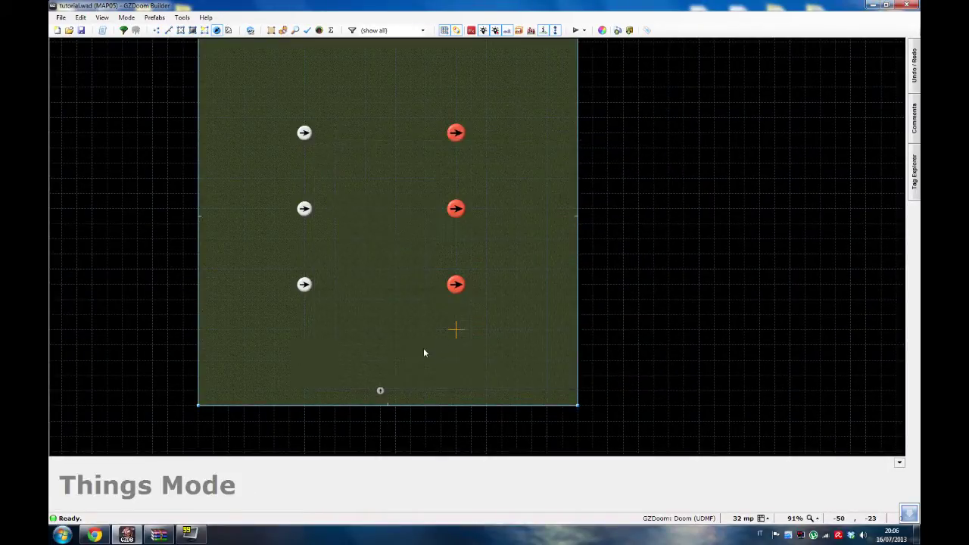
# Step: Change the thing at X -96, Y -96 to a northwest-facing Interpolation point with tag 2, pitch 15, travel time 50 and next 3
pyautogui.scroll(3, 479, 347)
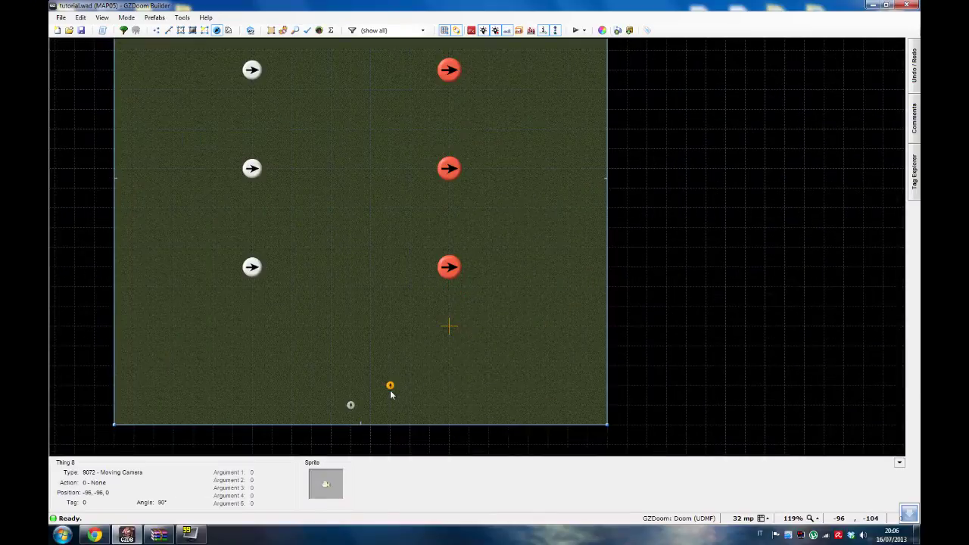
pyautogui.rightClick(390, 392)
pyautogui.click(378, 300)
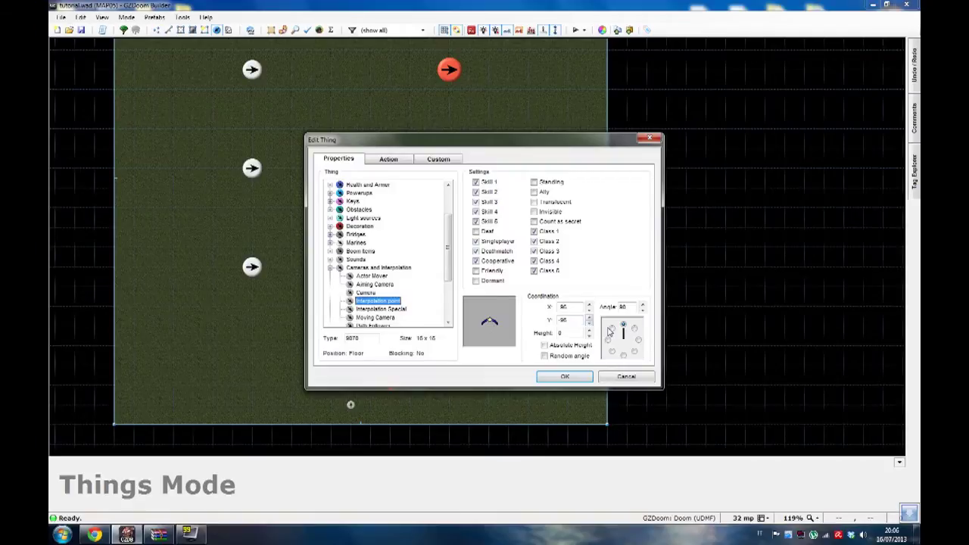
pyautogui.click(389, 159)
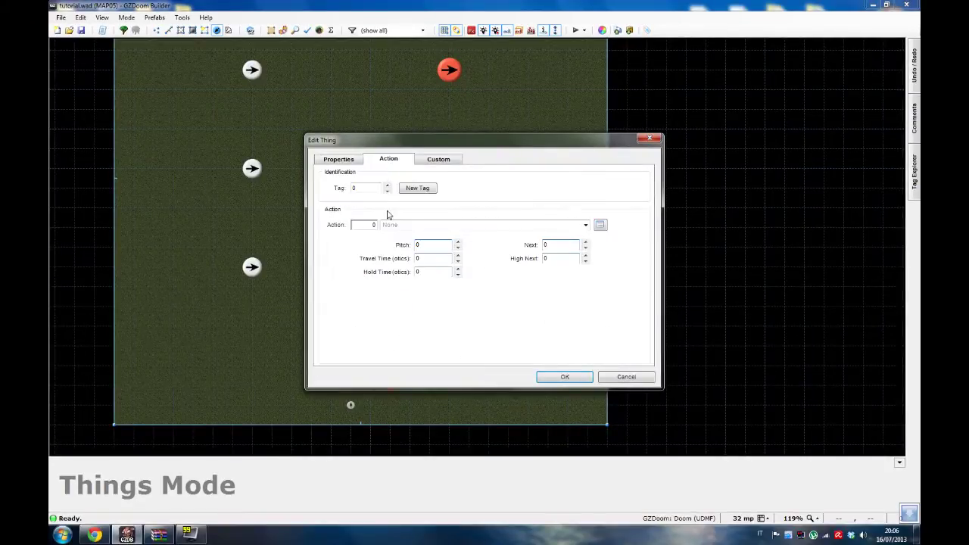
pyautogui.click(371, 190)
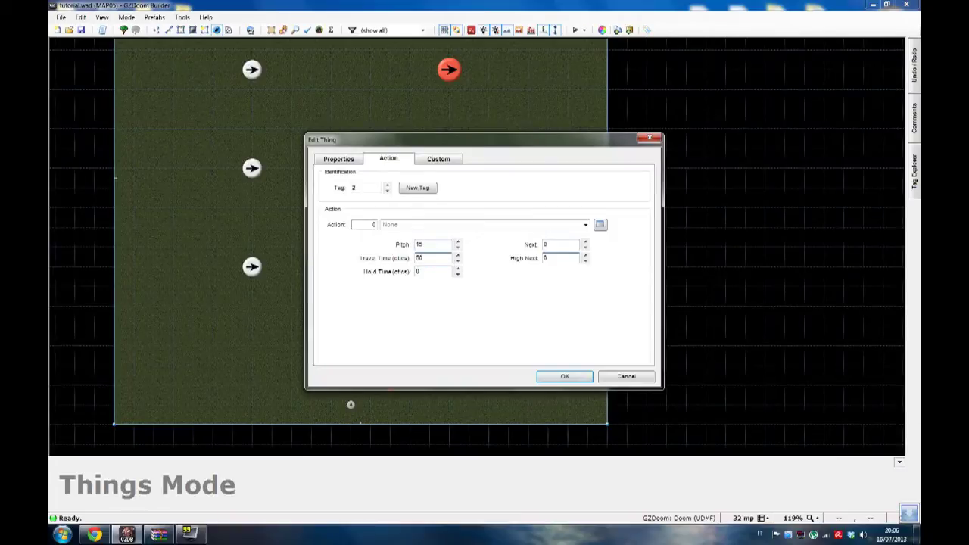
pyautogui.doubleClick(558, 244)
pyautogui.write('3')
pyautogui.click(564, 377)
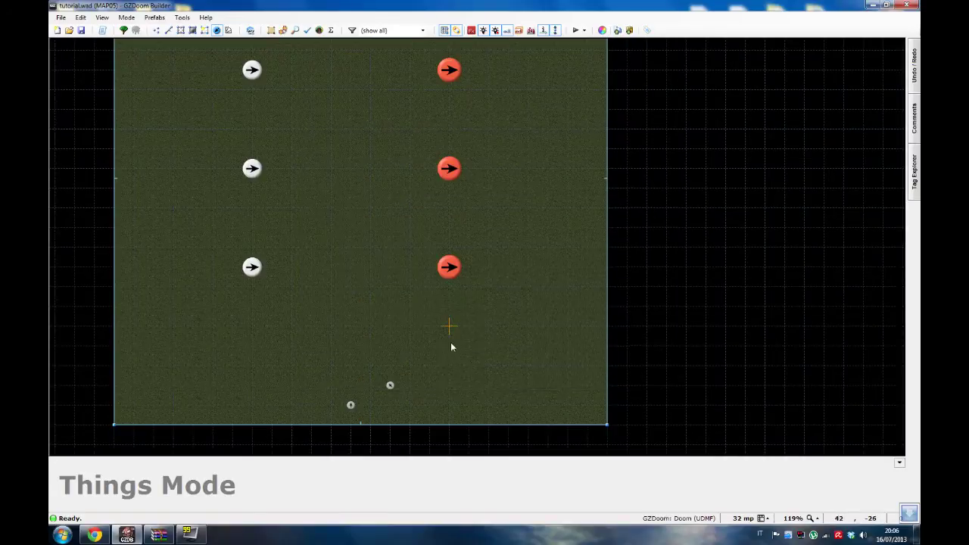
# Step: Link the moving camera near the south wall to its first interpolation point by setting Point to 2
pyautogui.rightClick(390, 386)
pyautogui.click(390, 161)
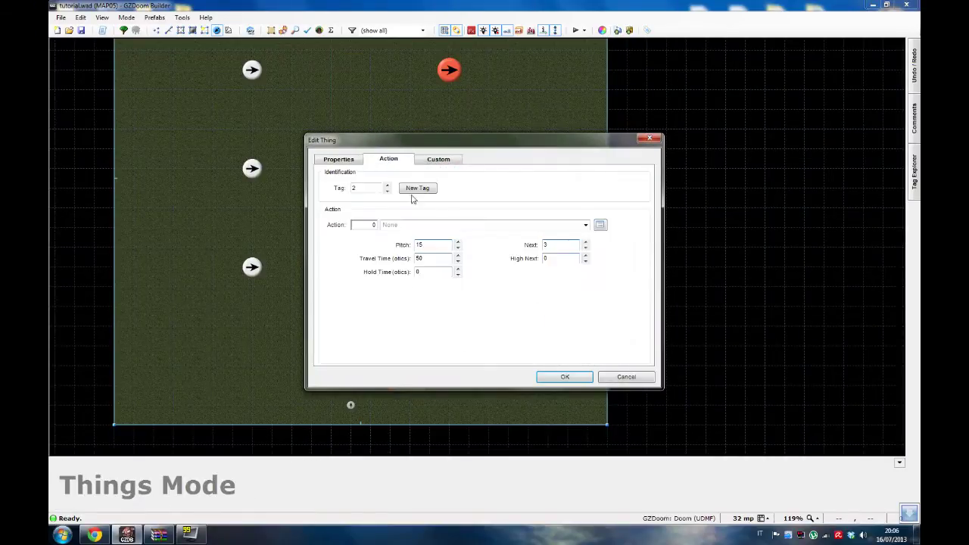
pyautogui.click(574, 383)
pyautogui.rightClick(349, 404)
pyautogui.click(388, 160)
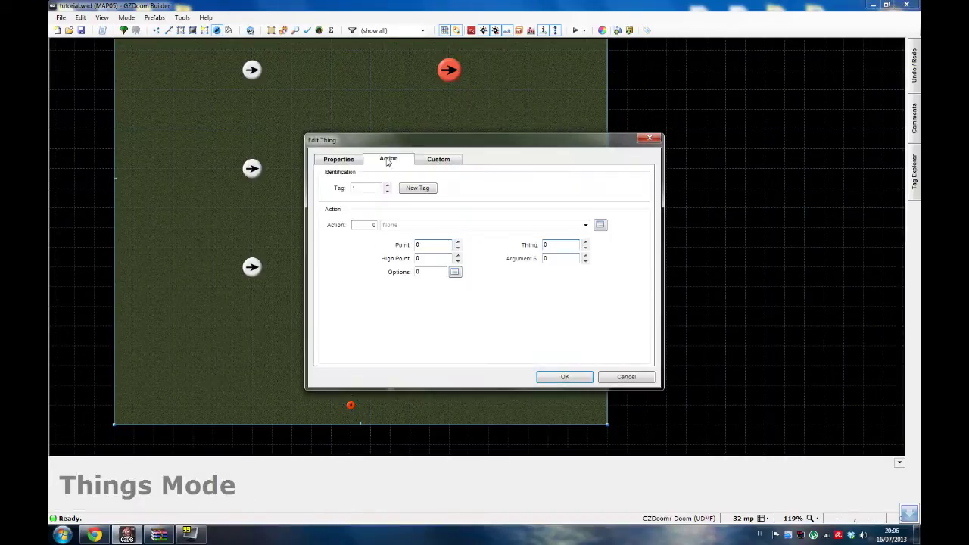
pyautogui.write('2')
pyautogui.moveTo(602, 379); pyautogui.dragTo(464, 302)
pyautogui.click(563, 377)
pyautogui.scroll(1, 388, 390)
pyautogui.scroll(-1, 388, 392)
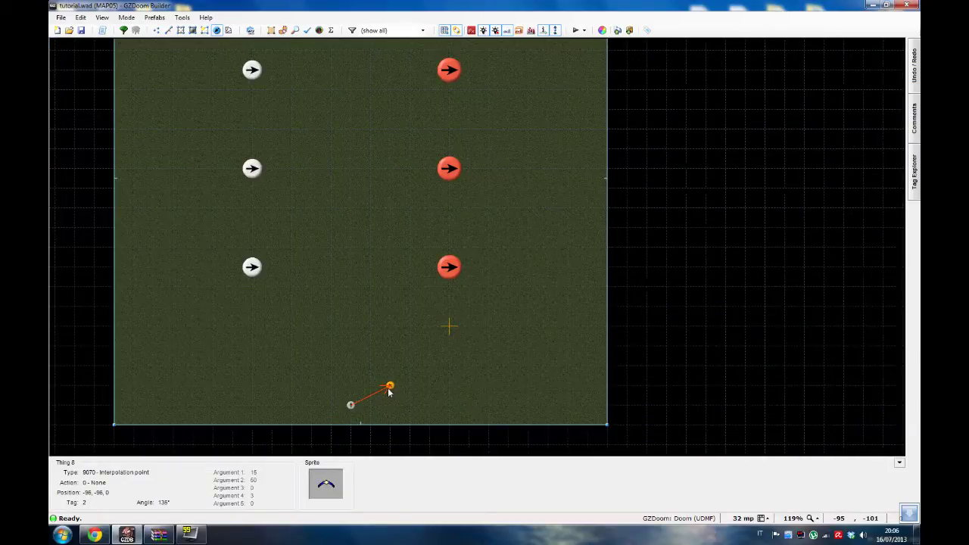
# Step: Insert an Interpolation point at X 64, Y -32 with tag 3, pitch 15, travel time 50 and next 4
pyautogui.rightClick(493, 347)
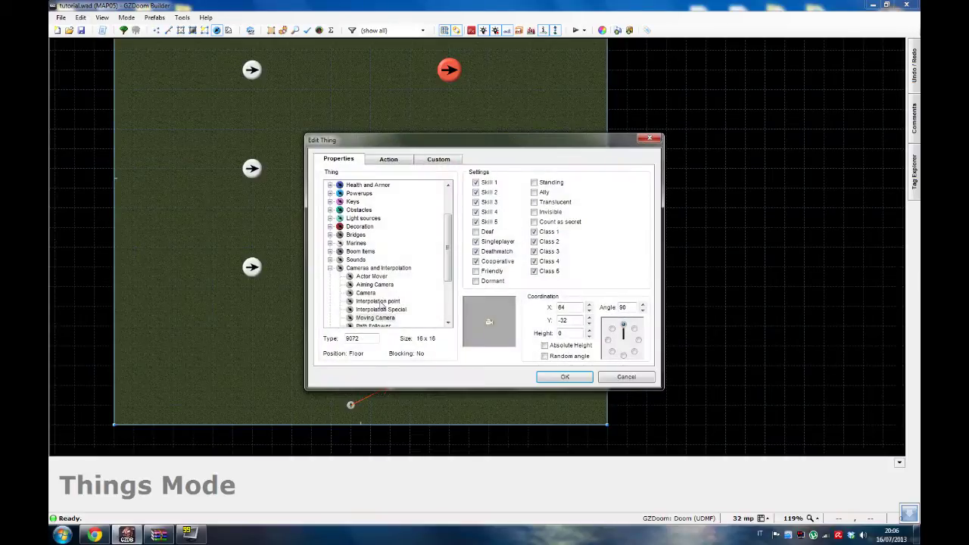
pyautogui.click(381, 158)
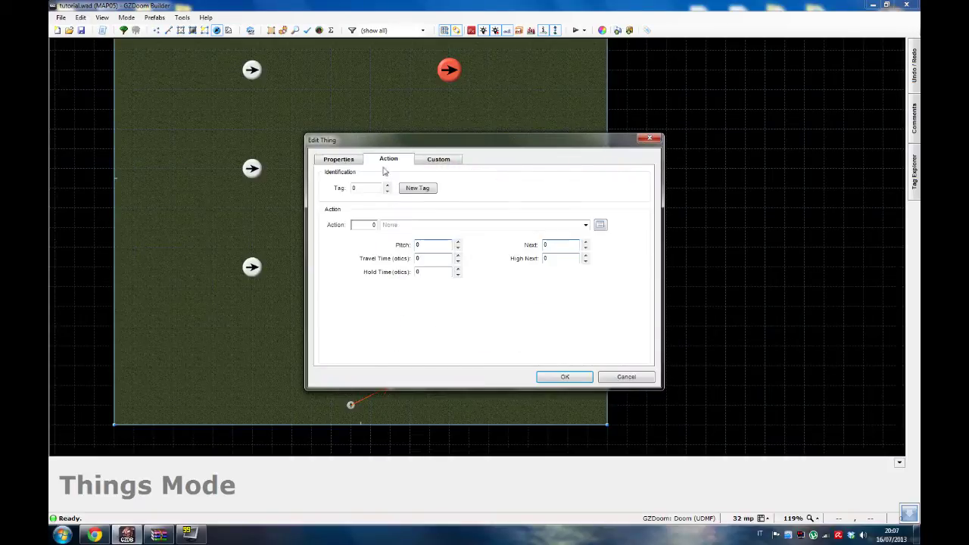
pyautogui.click(439, 246)
pyautogui.write('15')
pyautogui.press('Tab')
pyautogui.write('50')
pyautogui.click(549, 246)
pyautogui.write('4')
pyautogui.click(565, 377)
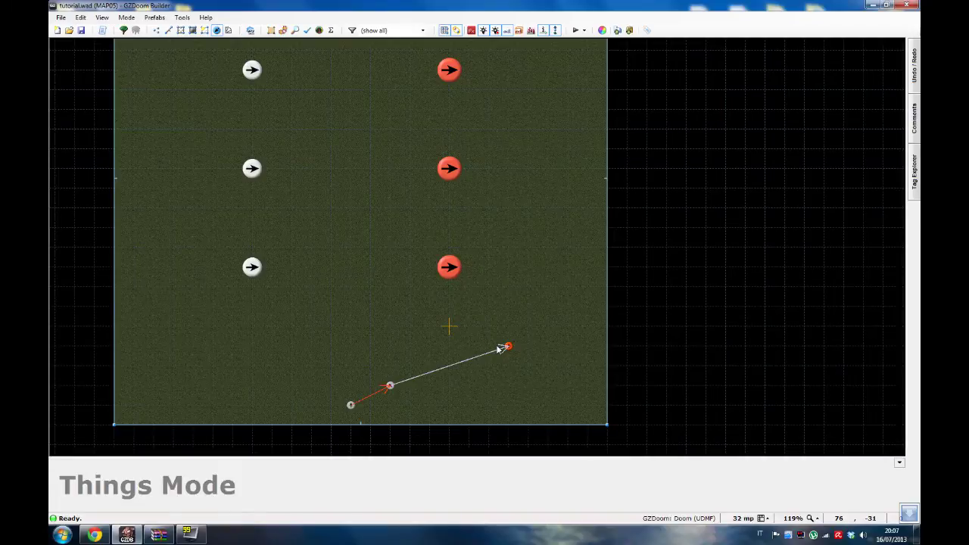
# Step: Move the tag 3 interpolation point to X 96, Y -32 and turn it to face northwest
pyautogui.rightClick(496, 349)
pyautogui.click(609, 377)
pyautogui.moveTo(489, 346); pyautogui.dragTo(528, 168)
pyautogui.rightClick(509, 348)
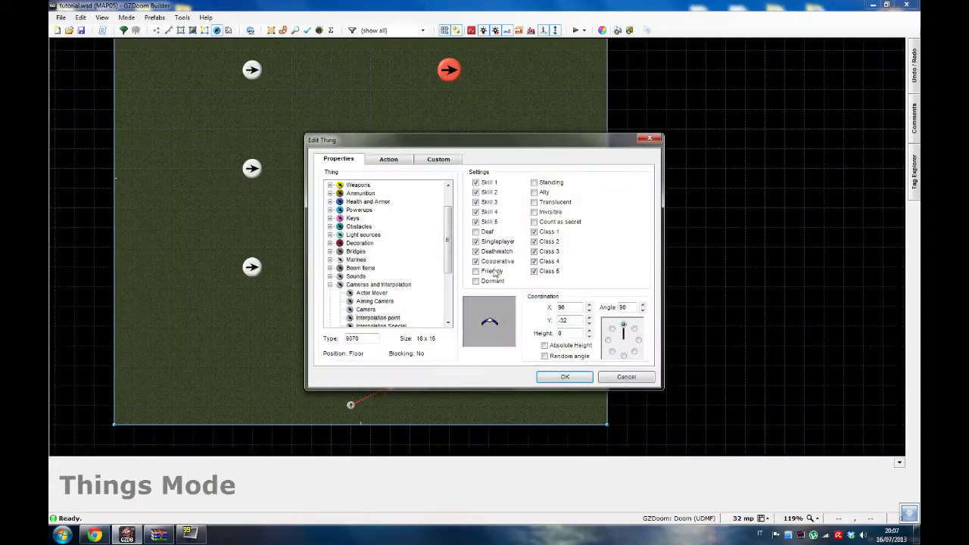
pyautogui.click(389, 159)
pyautogui.click(345, 159)
pyautogui.click(612, 329)
pyautogui.click(565, 378)
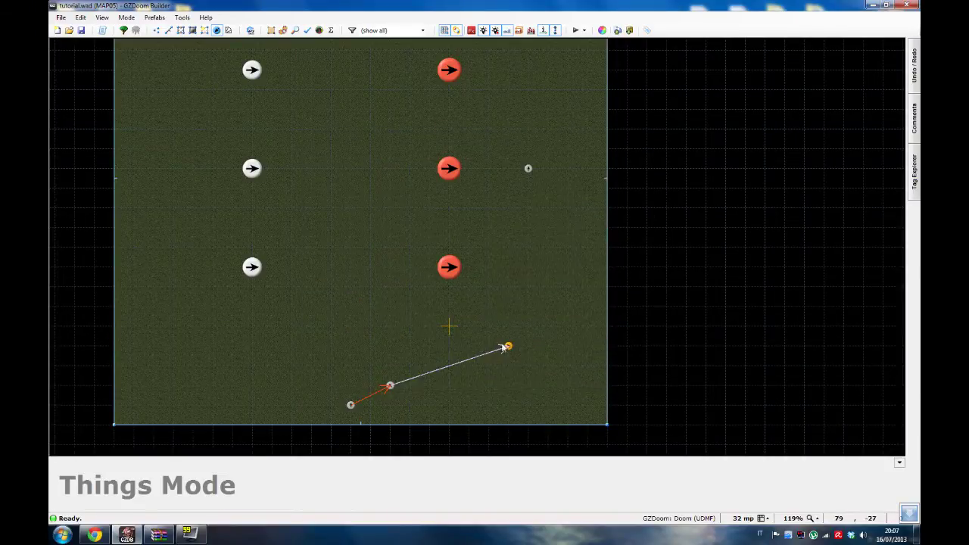
# Step: Set up an interpolation point at X 128, Y 256 facing west with tag 4, pitch 15, travel time 50 and next 5
pyautogui.rightClick(527, 168)
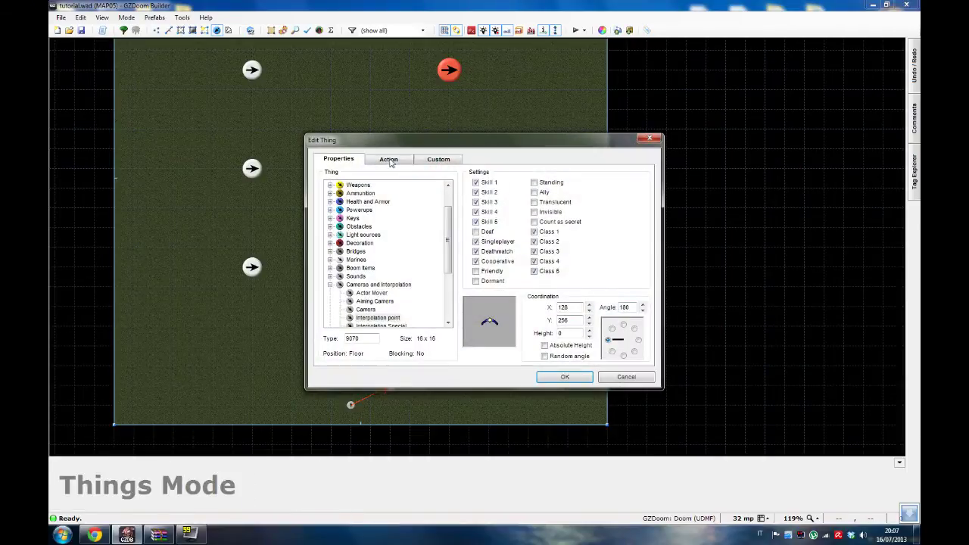
pyautogui.click(389, 159)
pyautogui.click(355, 188)
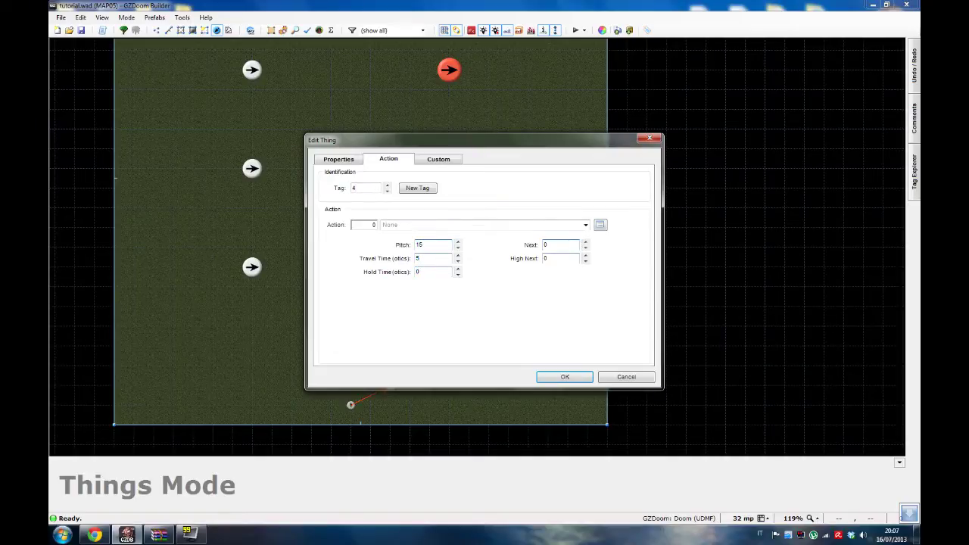
pyautogui.write('5')
pyautogui.click(564, 378)
pyautogui.scroll(-3, 539, 198)
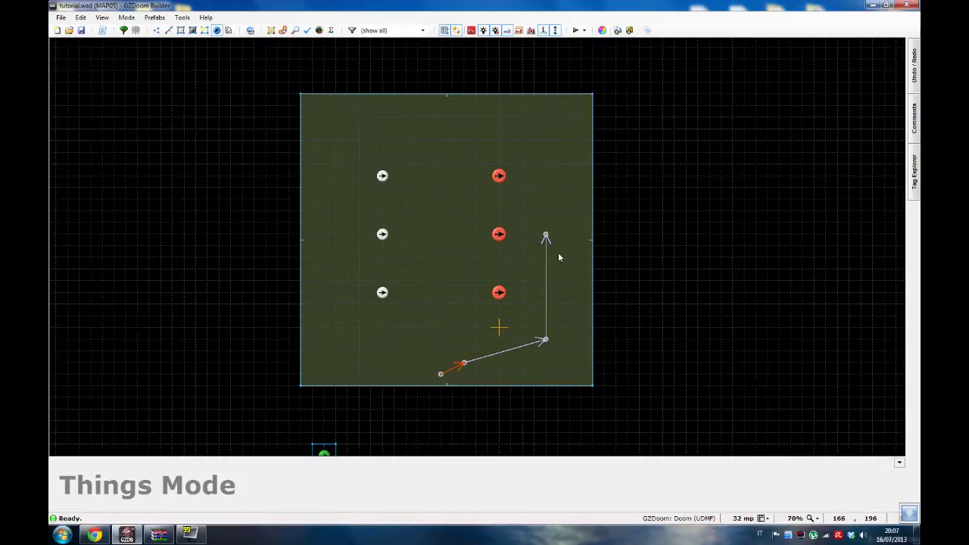
# Step: Insert an interpolation point at X 96, Y 544 facing southwest with tag 5, pitch 15 and next 6
pyautogui.scroll(3, 558, 237)
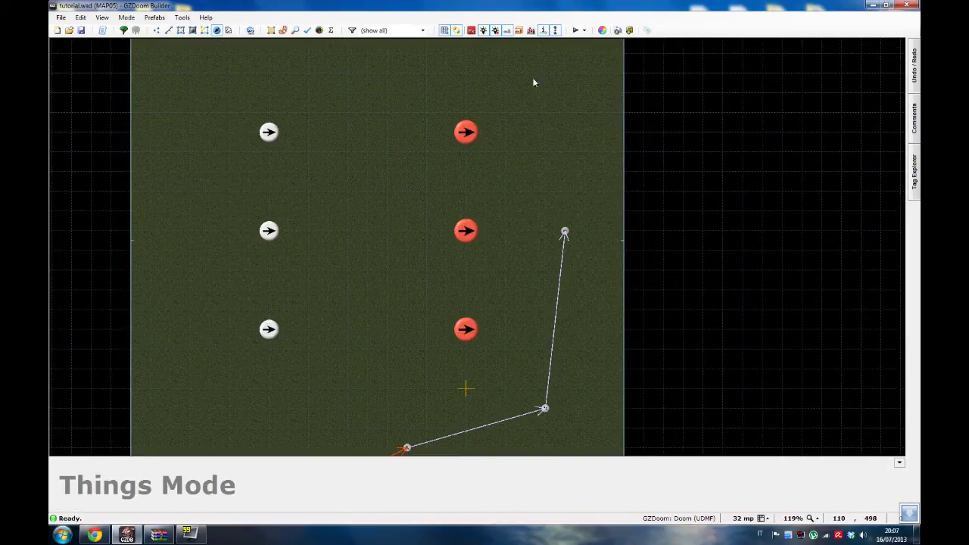
pyautogui.press('Insert')
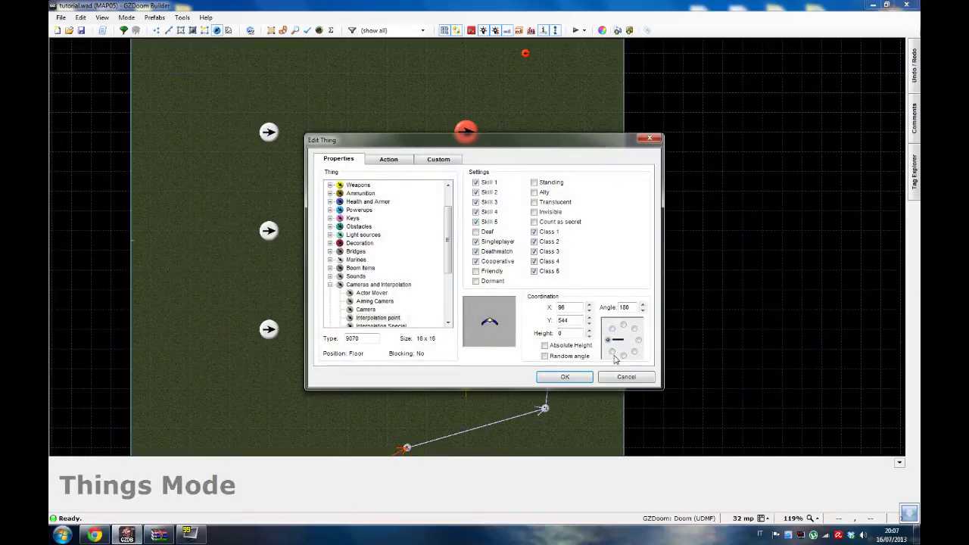
pyautogui.click(388, 160)
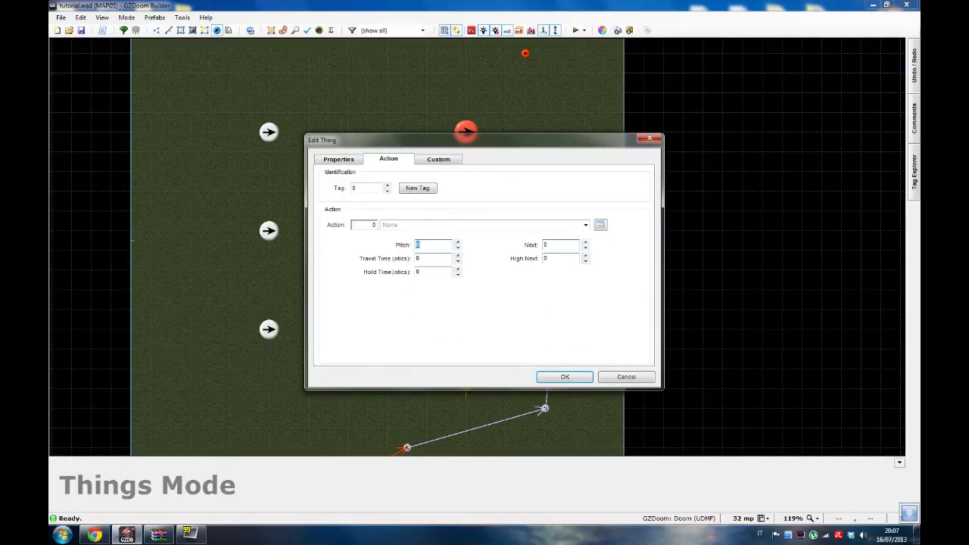
pyautogui.write('15')
pyautogui.doubleClick(362, 188)
pyautogui.write('5')
pyautogui.click(565, 377)
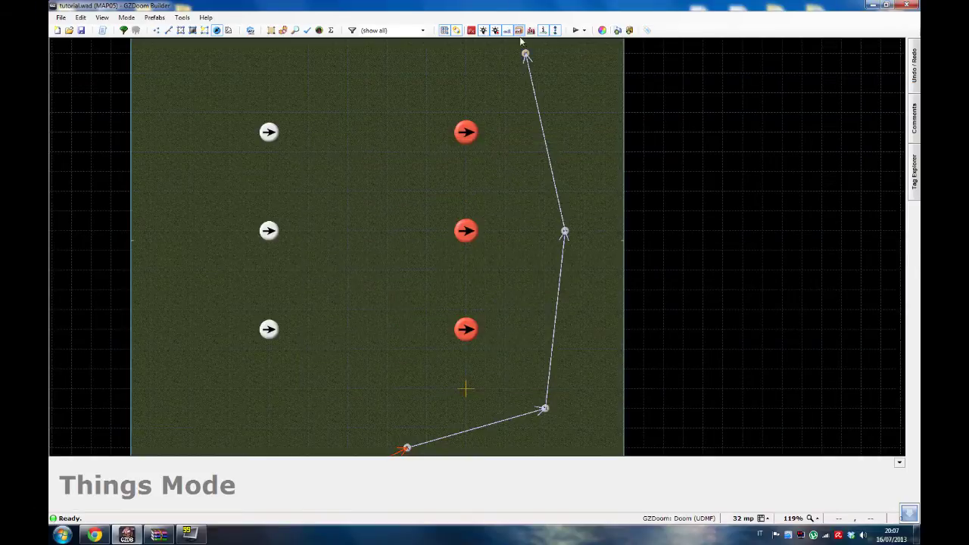
# Step: Insert an interpolation point at X -160, Y 576 facing south with tag 6, pitch 15 and travel time 50
pyautogui.scroll(-3, 527, 113)
pyautogui.scroll(2, 506, 106)
pyautogui.scroll(2, 433, 85)
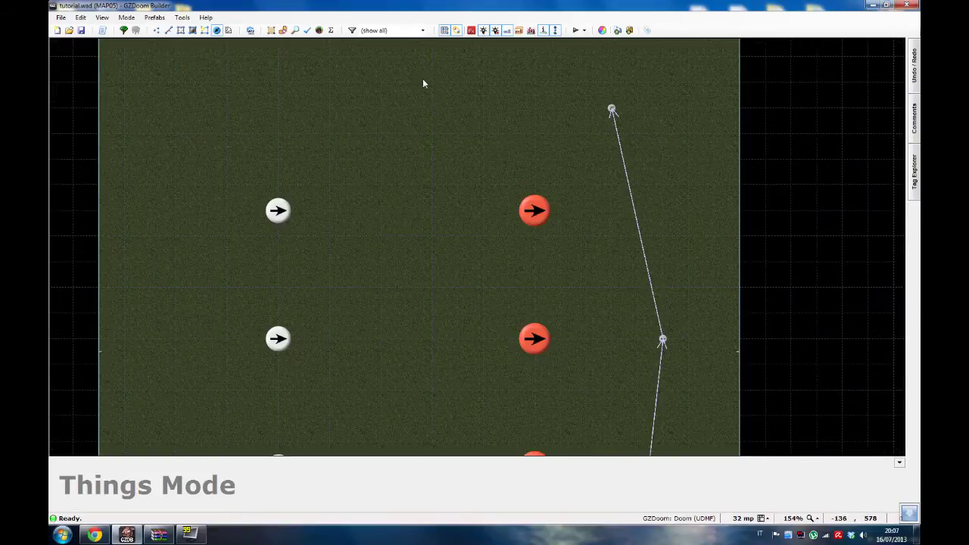
pyautogui.scroll(-1, 423, 78)
pyautogui.press('Insert')
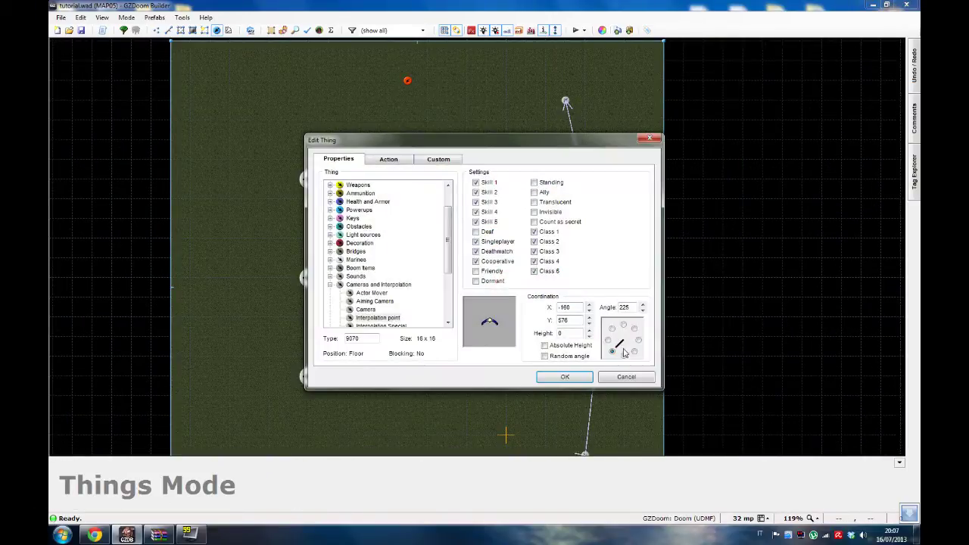
pyautogui.click(402, 161)
pyautogui.click(366, 188)
pyautogui.write('6')
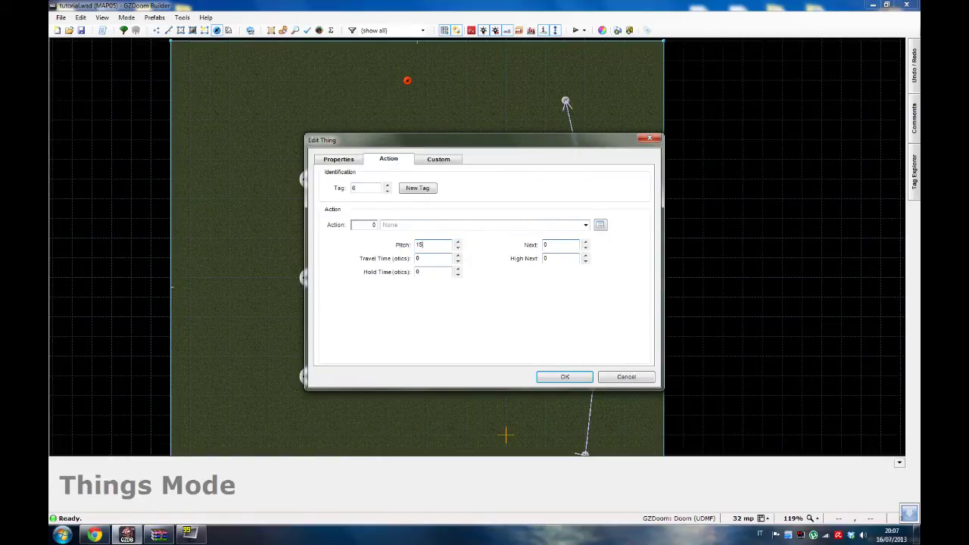
pyautogui.write('50')
pyautogui.click(564, 377)
pyautogui.scroll(-3, 498, 204)
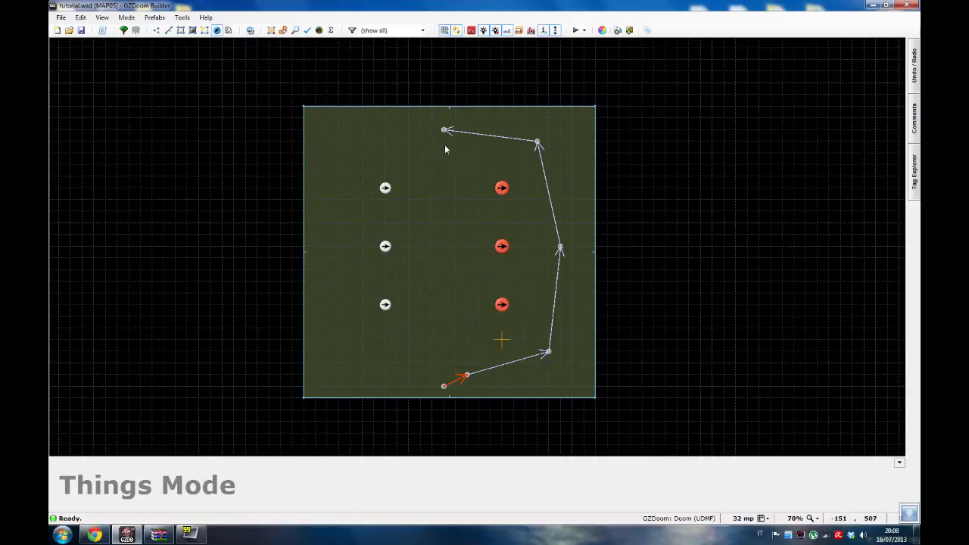
# Step: Nudge the tag 6 point west and insert another south-facing interpolation point at X -224, Y 576 with tag 7 and travel time 50
pyautogui.scroll(1, 446, 141)
pyautogui.click(430, 127)
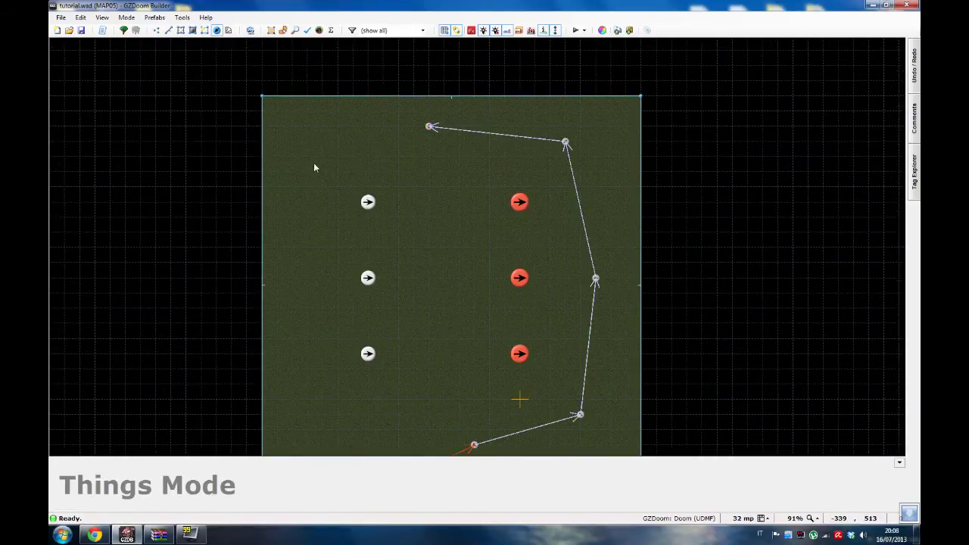
pyautogui.scroll(2, 372, 127)
pyautogui.rightClick(427, 131)
pyautogui.click(388, 161)
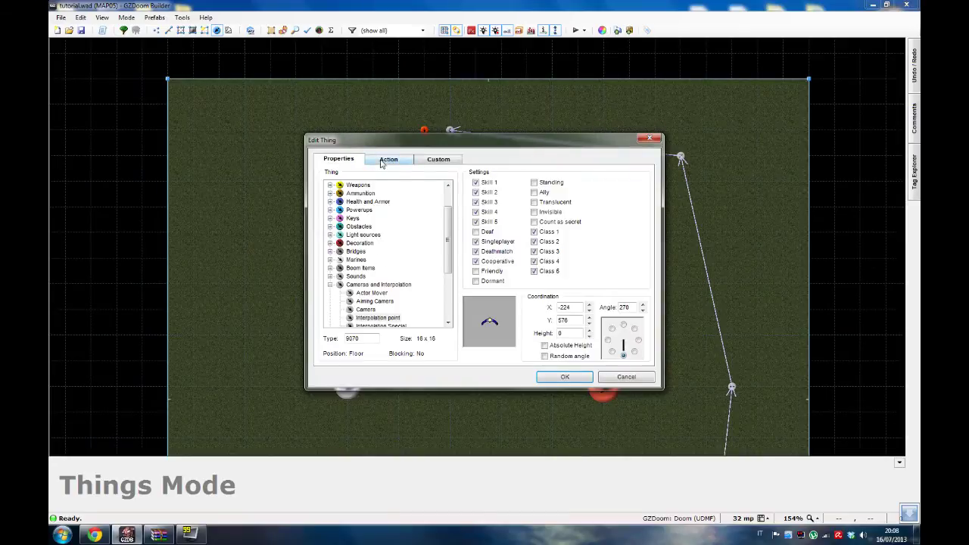
pyautogui.click(384, 162)
pyautogui.write('7')
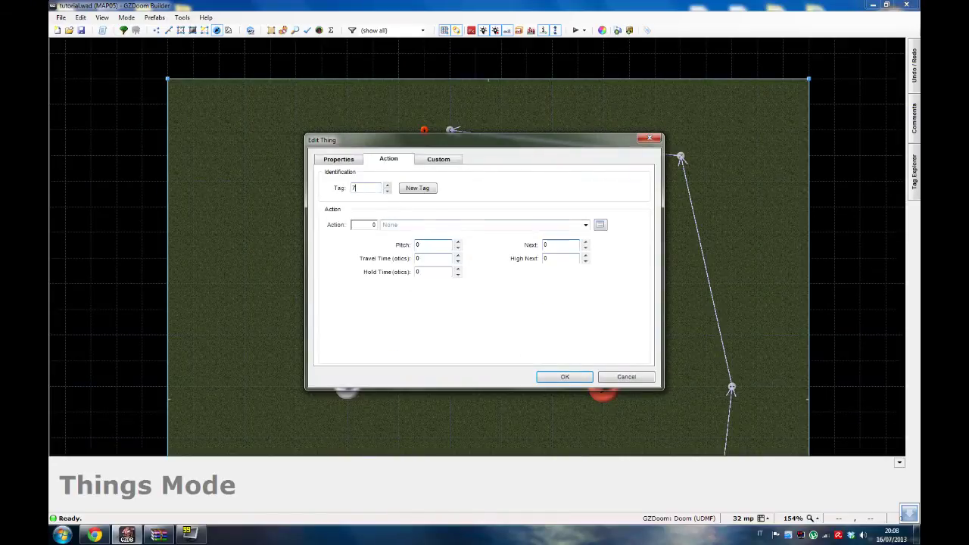
pyautogui.write('50')
pyautogui.click(565, 376)
# Step: Link the tag 6 interpolation point to the last point by setting Next to 7
pyautogui.doubleClick(450, 129)
pyautogui.click(388, 159)
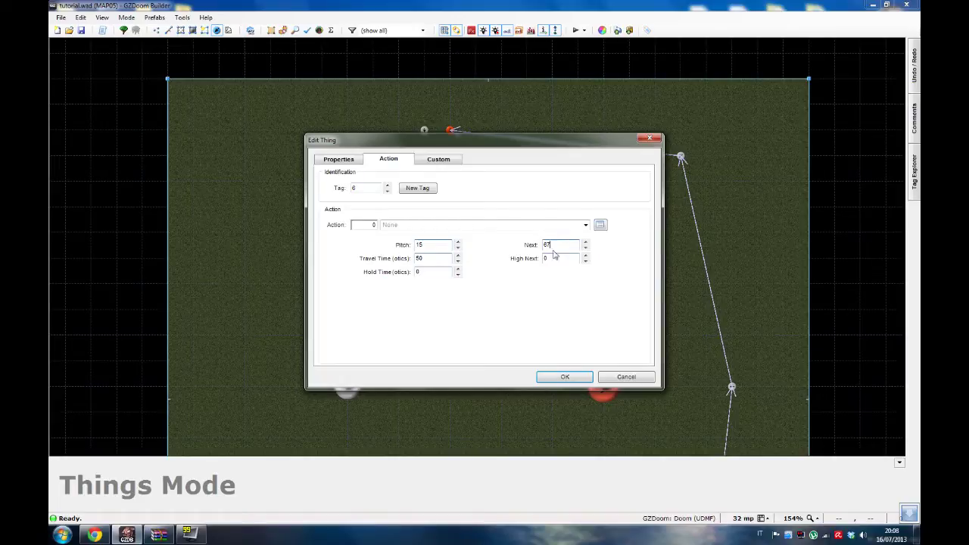
pyautogui.click(565, 376)
# Step: Move the tag 3 interpolation point slightly southwest to smooth the camera path
pyautogui.scroll(-5, 493, 242)
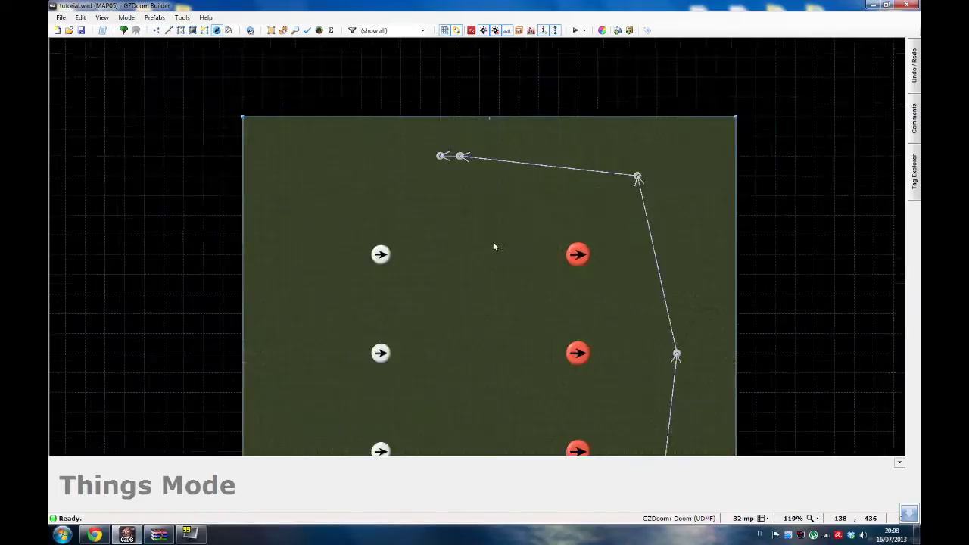
pyautogui.scroll(3, 523, 378)
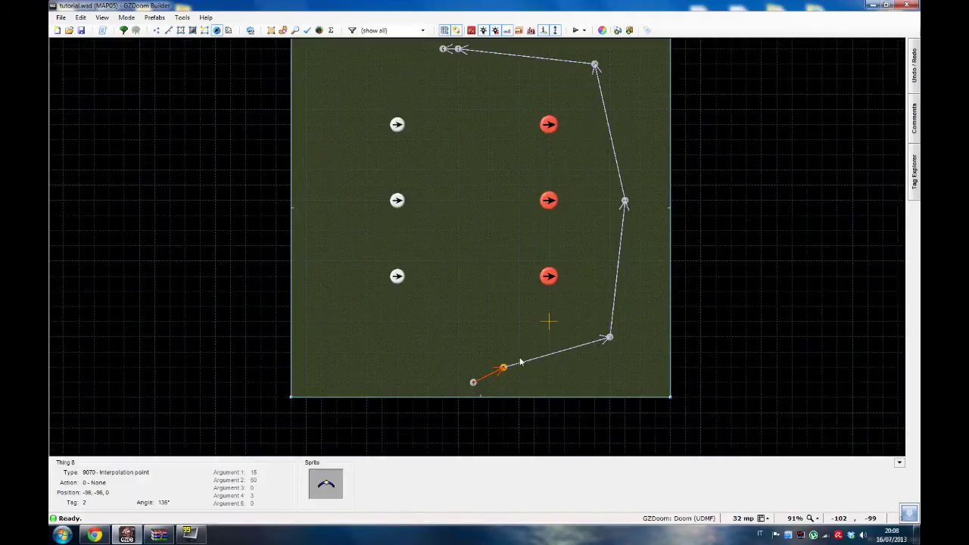
pyautogui.moveTo(599, 348); pyautogui.dragTo(606, 351)
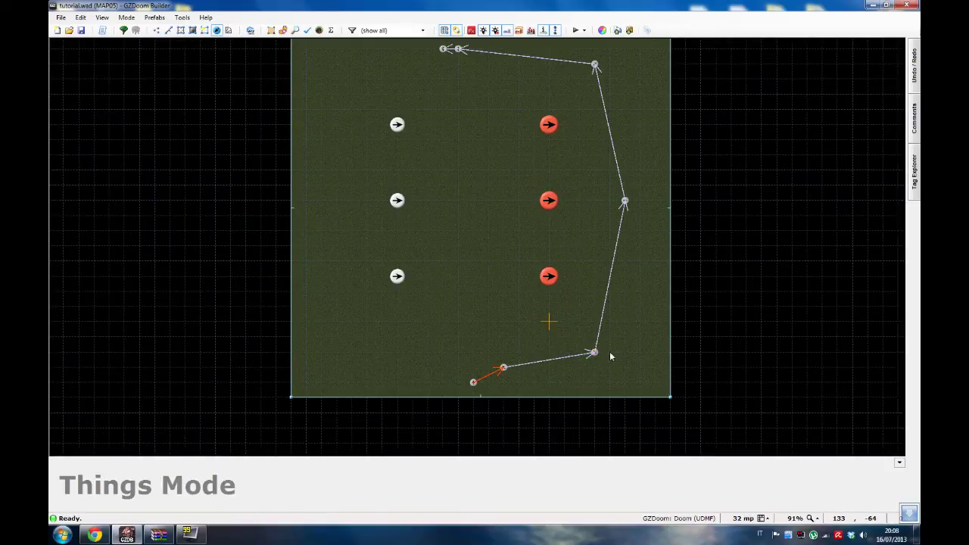
pyautogui.scroll(-1, 597, 355)
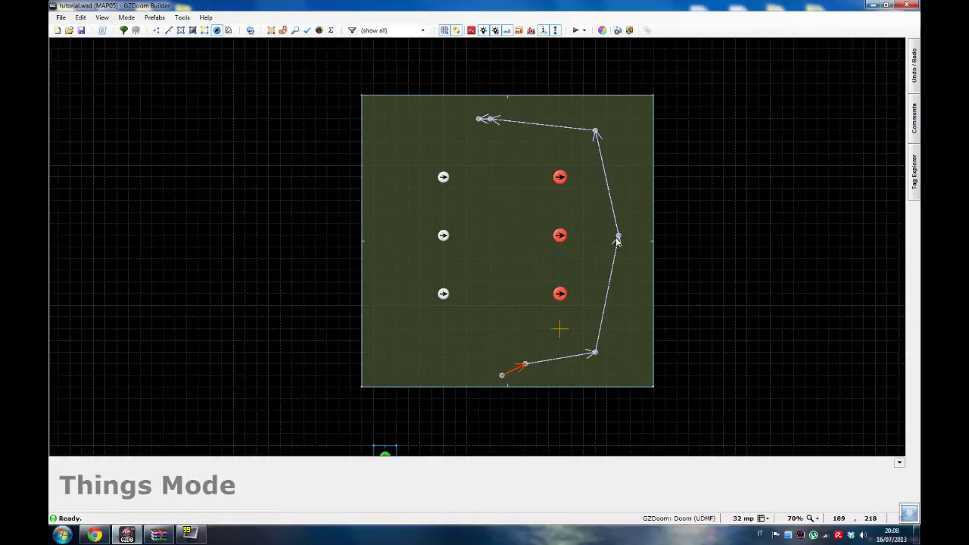
# Step: Raise the moving camera and all the interpolation points together to a height of 120 in the 3D view
pyautogui.press('w')
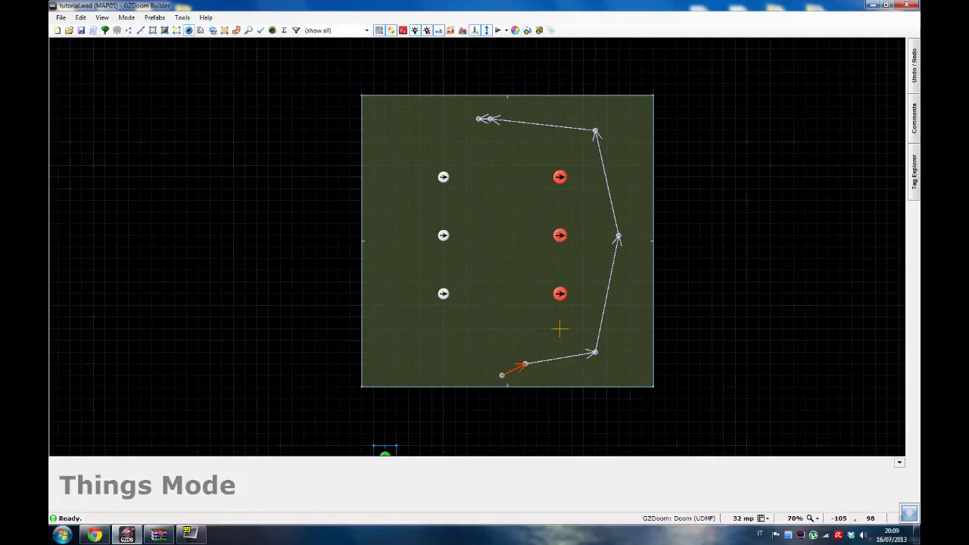
pyautogui.press('e')
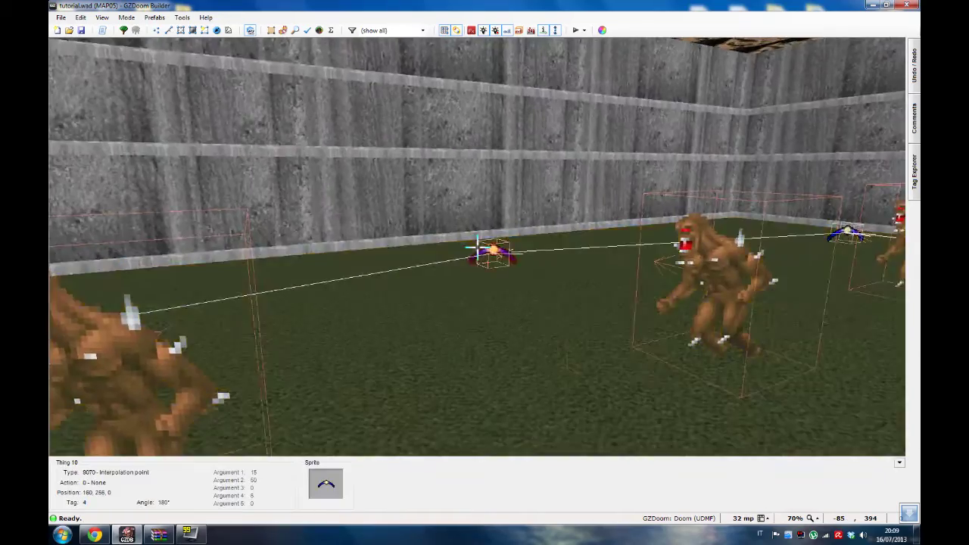
pyautogui.press('e')
pyautogui.press('e')
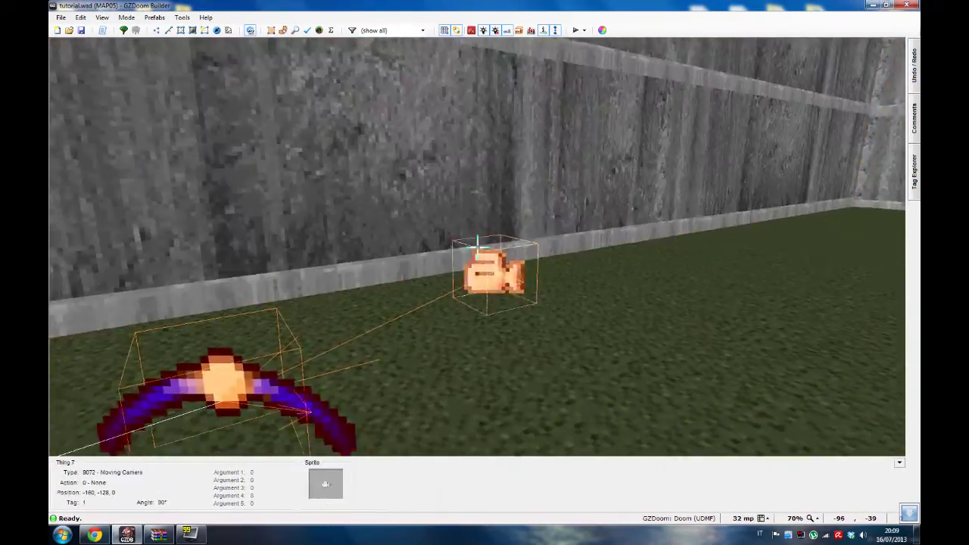
pyautogui.press('d')
pyautogui.press('f')
pyautogui.scroll(7, 477, 247)
pyautogui.scroll(8, 478, 246)
pyautogui.press('e')
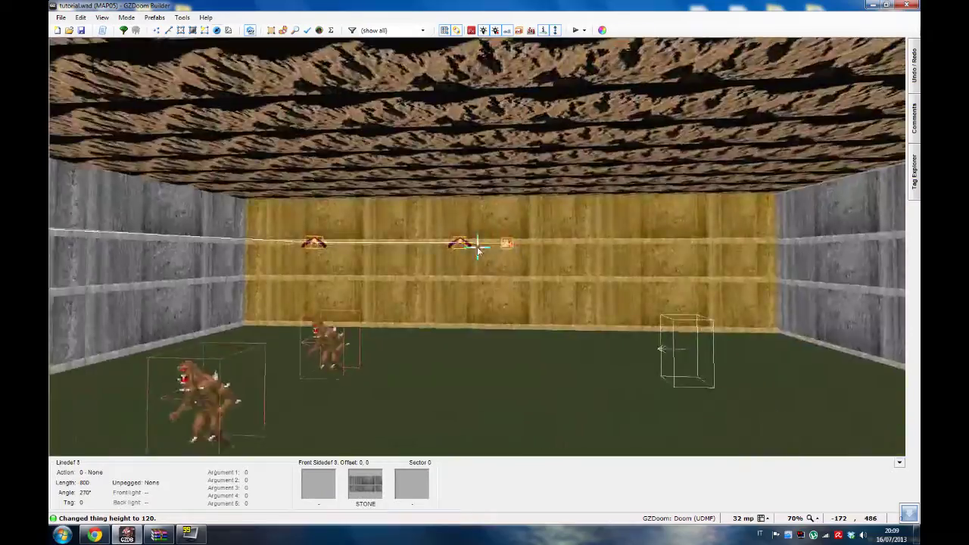
# Step: Clear the selection and run a test of the map from the 2D view
pyautogui.press('c')
pyautogui.press('e')
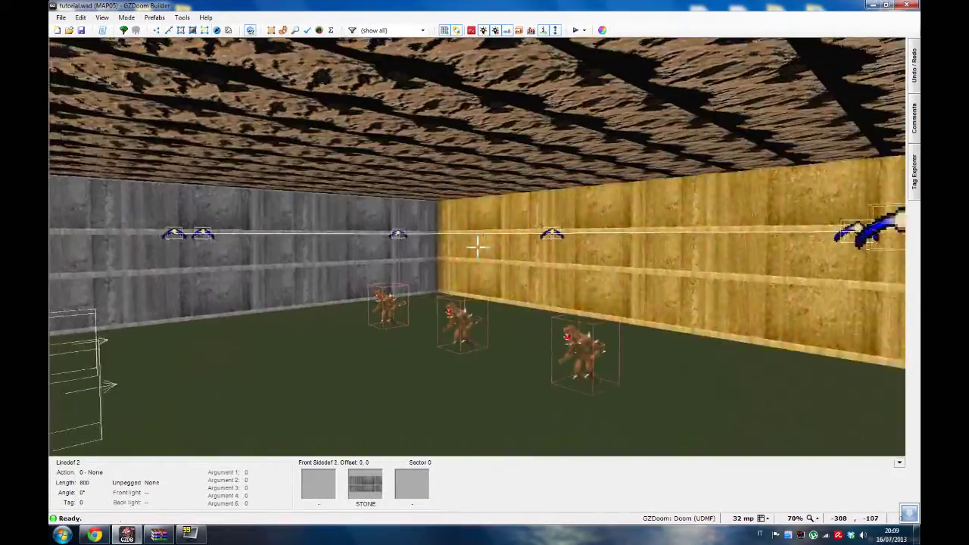
pyautogui.press('w')
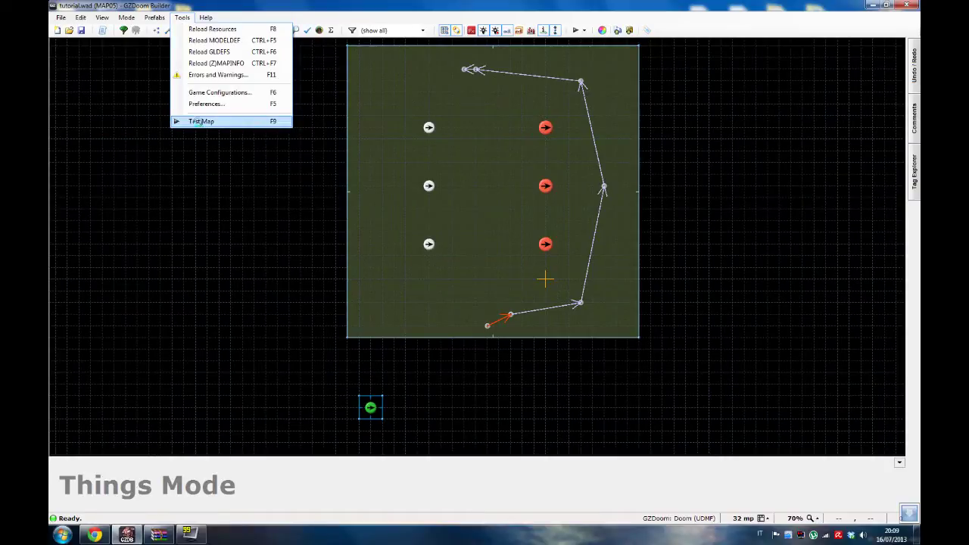
pyautogui.click(200, 121)
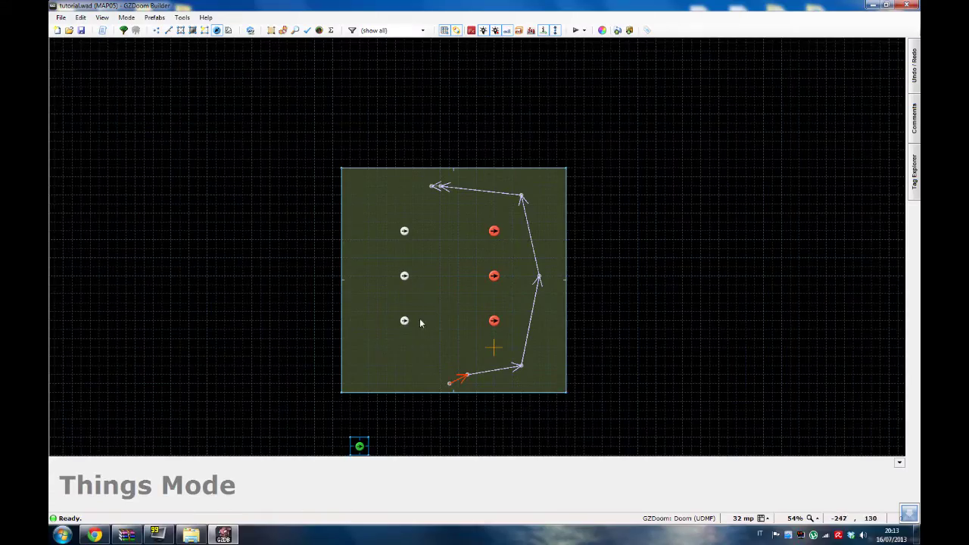
# Step: Select the group of three marines and, separately, the group of three imps
pyautogui.moveTo(442, 223); pyautogui.dragTo(390, 360)
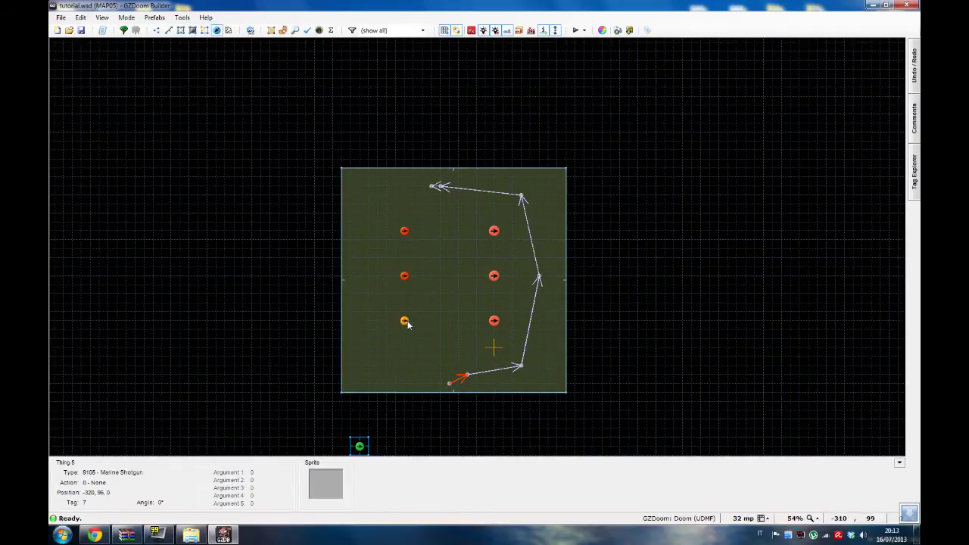
pyautogui.press('c')
pyautogui.moveTo(470, 220); pyautogui.dragTo(525, 342)
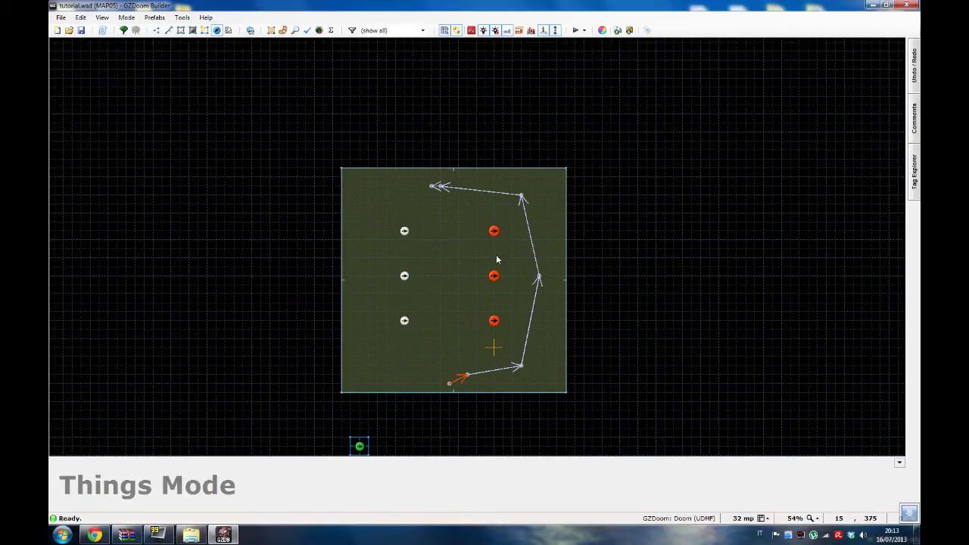
# Step: Open the map script and add delay(2*35); and Thing_Hate(7,8,0); below Thing_Activate(1);
pyautogui.click(102, 30)
pyautogui.doubleClick(613, 217)
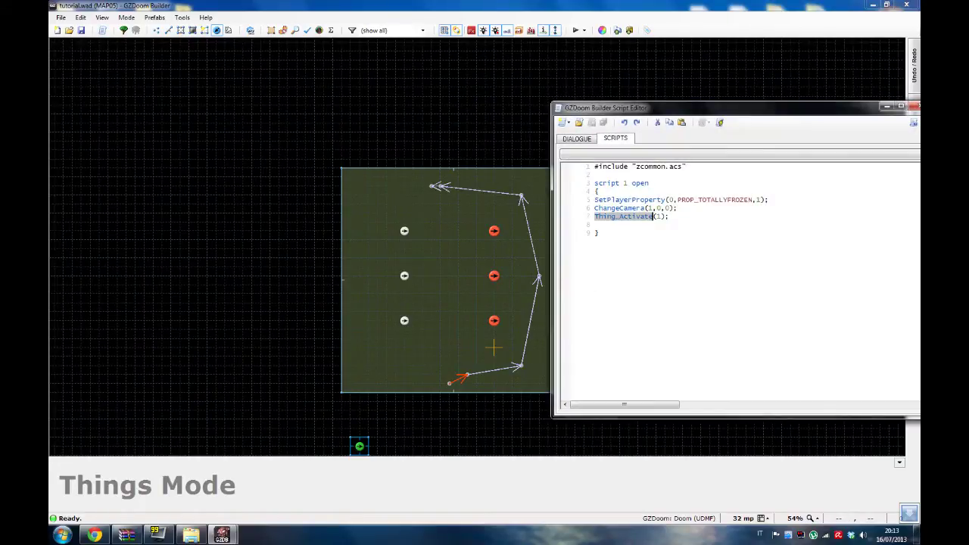
pyautogui.click(595, 225)
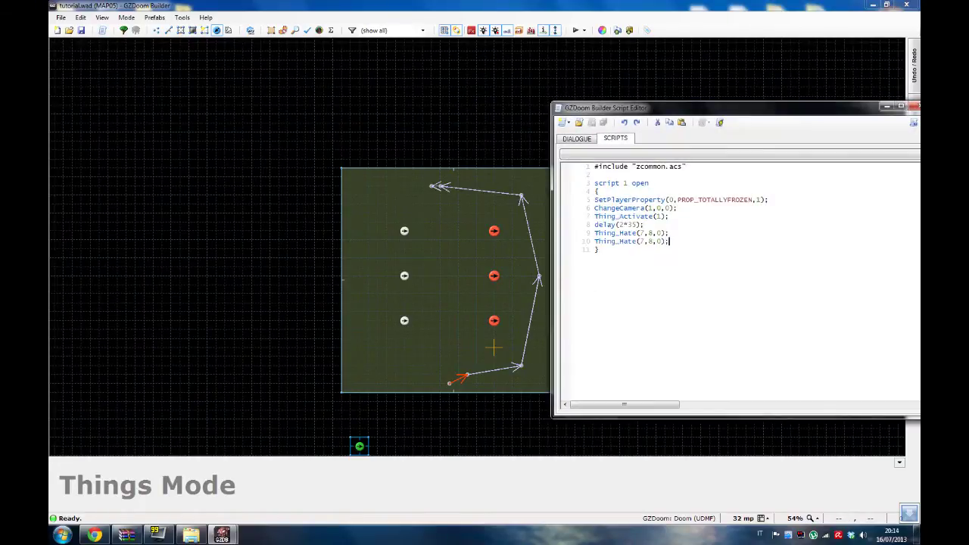
pyautogui.press('Return')
pyautogui.write('Thing_Hate(7,8,0);')
# Step: Extend the script with two more Thing_Hate lines using the arguments 8,9,0 and 10,11,0
pyautogui.write('8')
pyautogui.doubleClick(650, 241)
pyautogui.write('9')
pyautogui.click(644, 257)
pyautogui.write('9,0')
pyautogui.click(648, 261)
pyautogui.write('11')
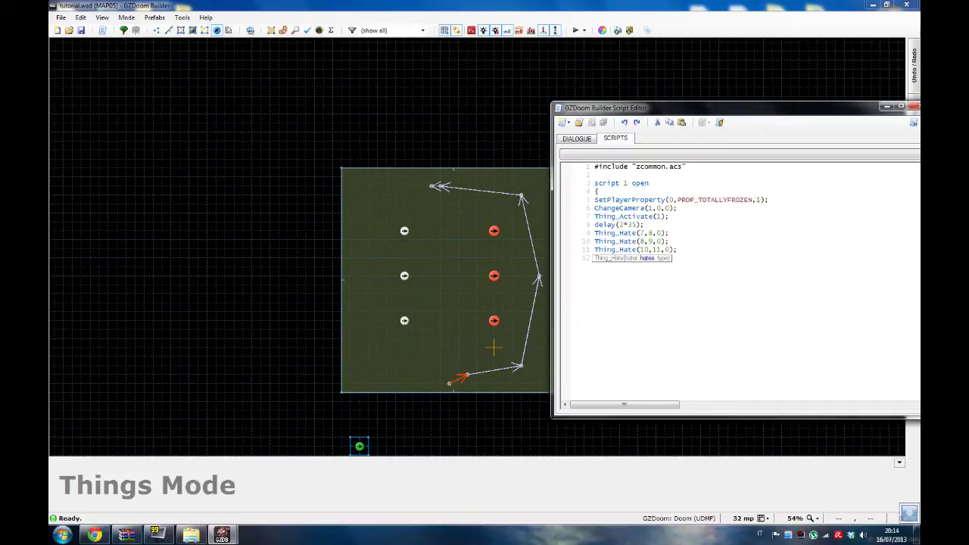
# Step: Correct the second and third Thing_Hate lines to (9,10,0) and (11,12,0), and compile the script
pyautogui.doubleClick(642, 240)
pyautogui.write('9')
pyautogui.doubleClick(650, 241)
pyautogui.write('10')
pyautogui.click(599, 258)
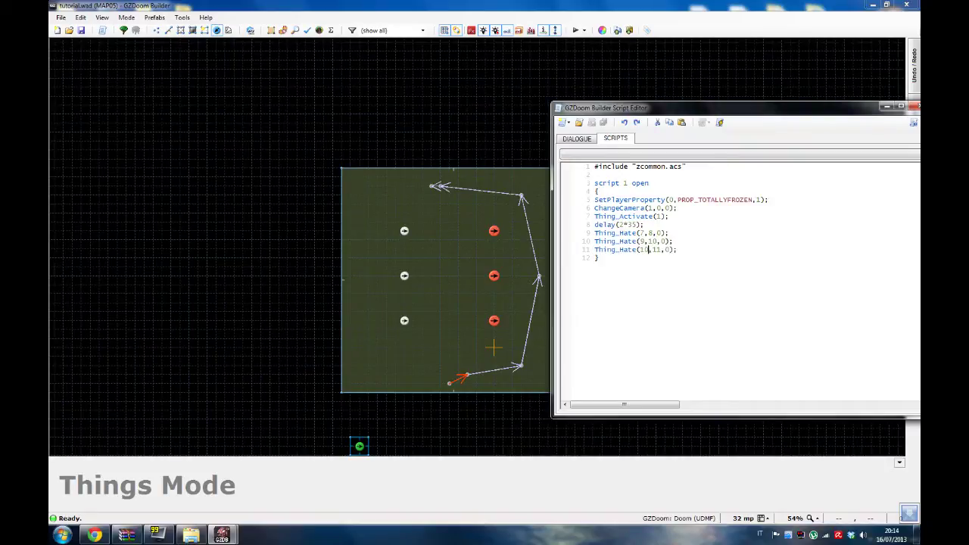
pyautogui.write('11')
pyautogui.doubleClick(656, 250)
pyautogui.write('12')
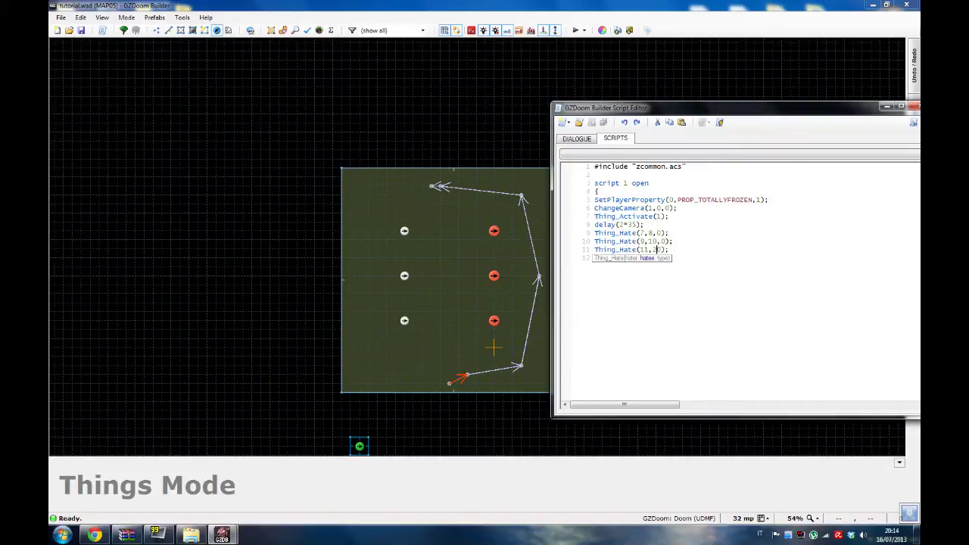
pyautogui.write(',0')
pyautogui.click(720, 122)
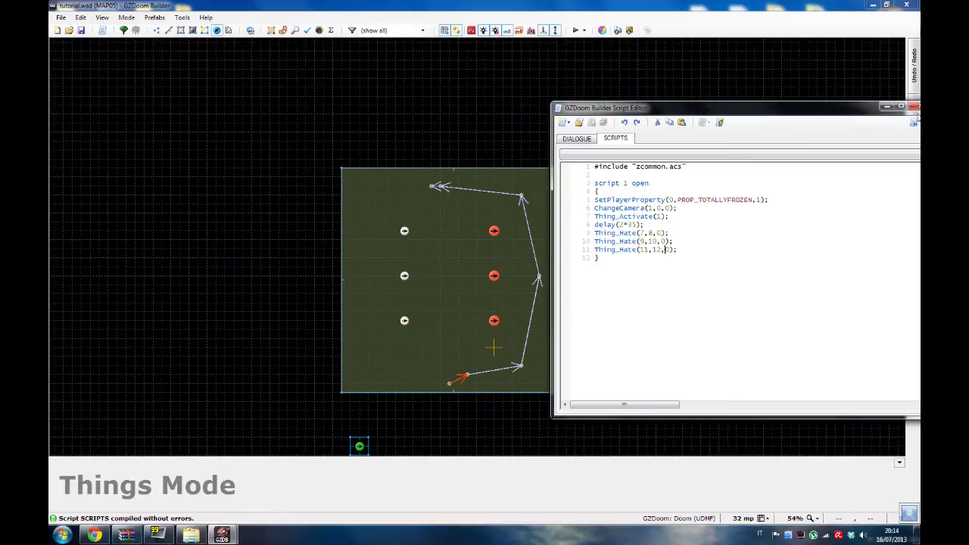
# Step: Change the script's delay to 3*35, recompile it and close the script editor
pyautogui.moveTo(625, 225); pyautogui.dragTo(619, 225)
pyautogui.write('3')
pyautogui.click(719, 122)
pyautogui.click(915, 107)
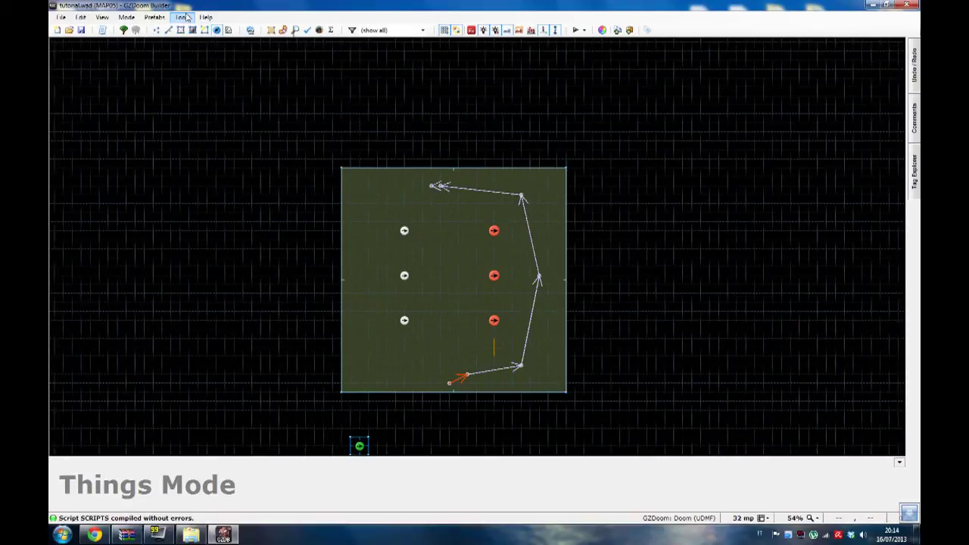
# Step: Test the map to play the cutscene with the Thing_Hate script
pyautogui.click(186, 17)
pyautogui.click(201, 122)
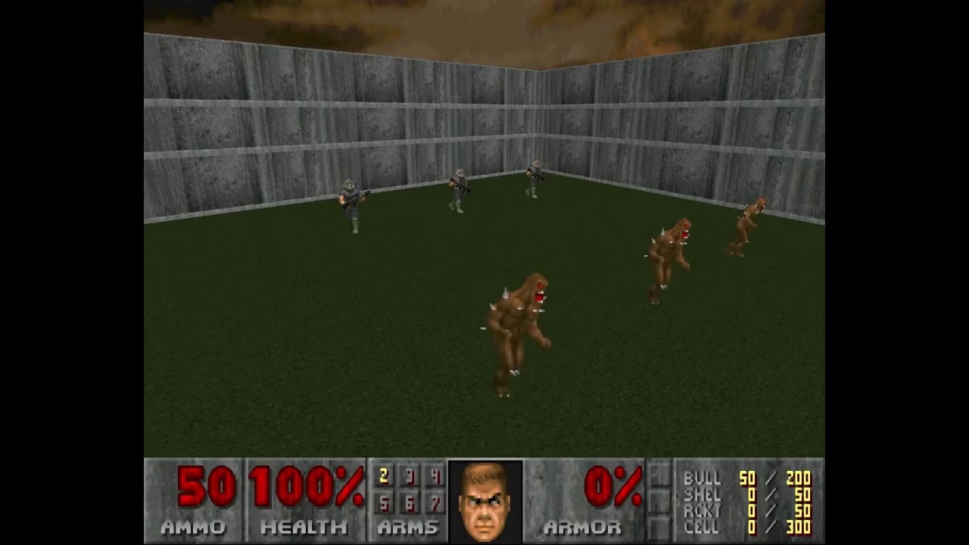